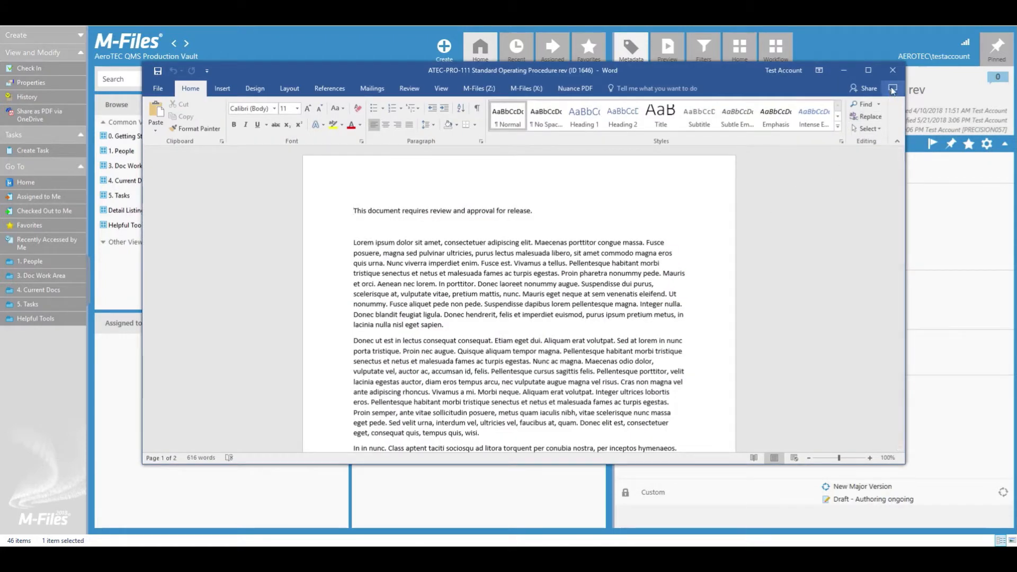
Step: Close the ATEC-PRO-111 Standard Operating Procedure rev document in Word and check it back in
{"action": "left_click", "coordinate": [893, 70]}
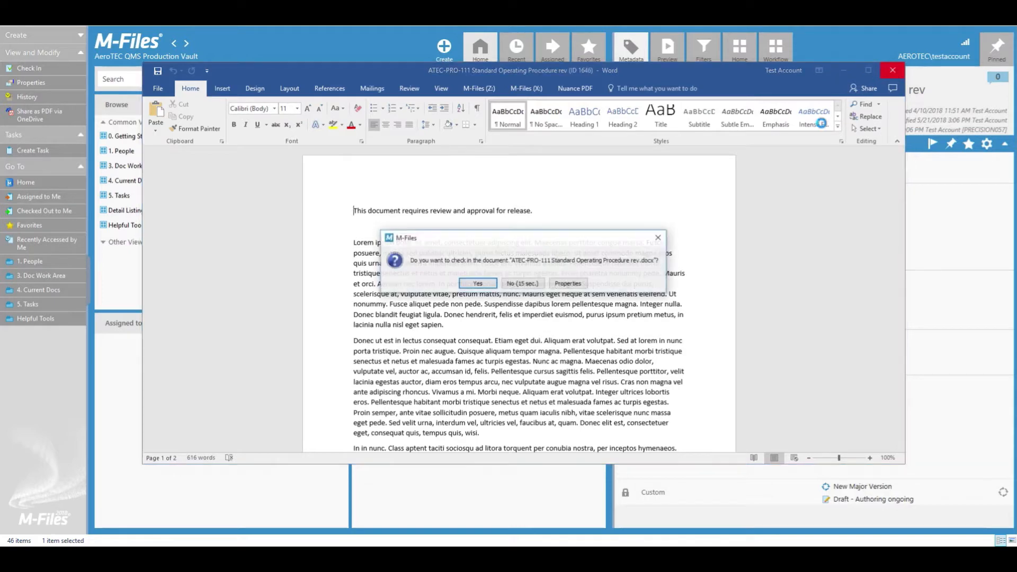
{"action": "left_click", "coordinate": [477, 283]}
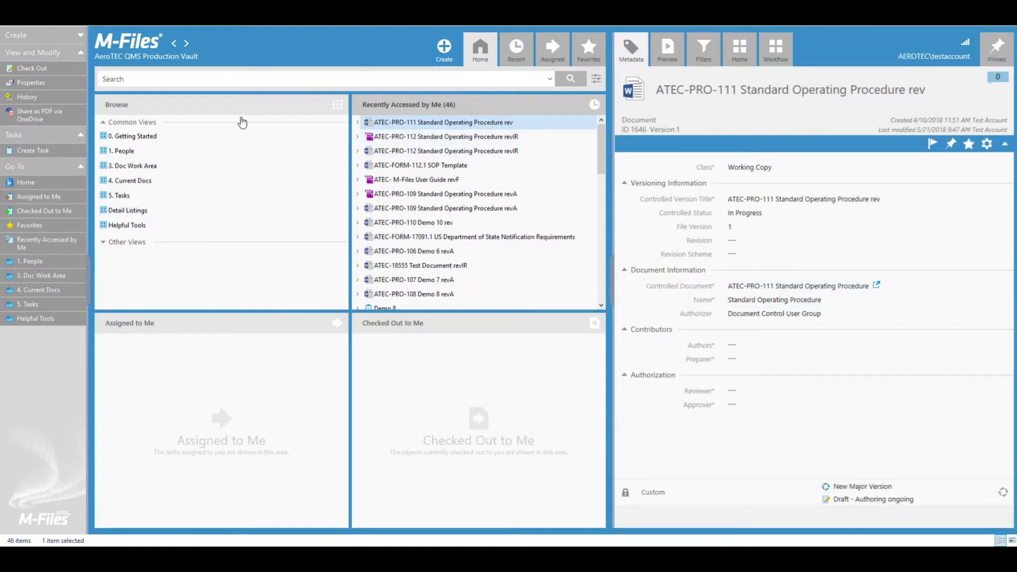
Step: Create an ATEC-PRO-111 task named 'Standard Operating Procedure Review' with description 'Review and Add Content'
{"action": "left_click", "coordinate": [62, 155]}
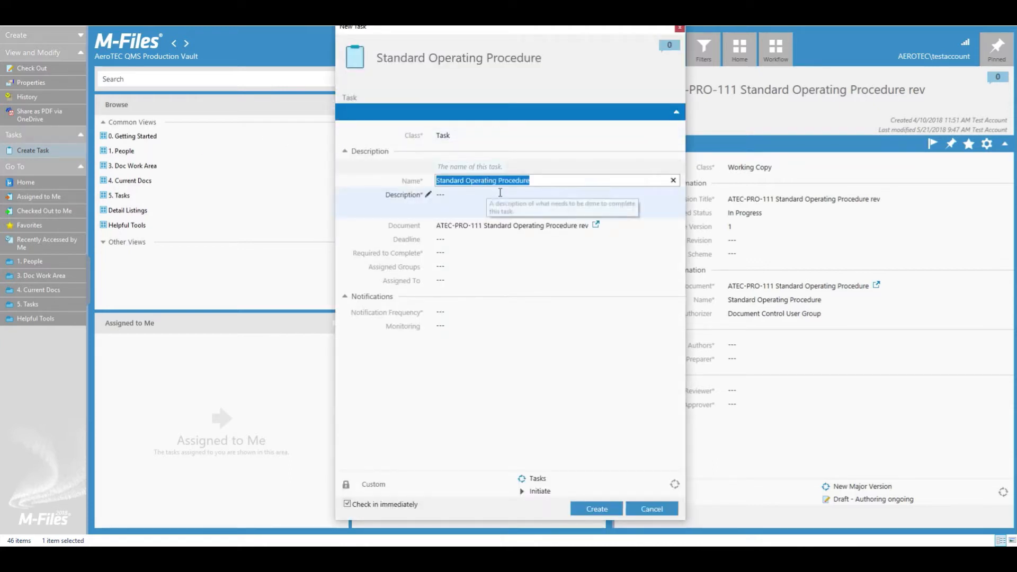
{"action": "left_click", "coordinate": [535, 181]}
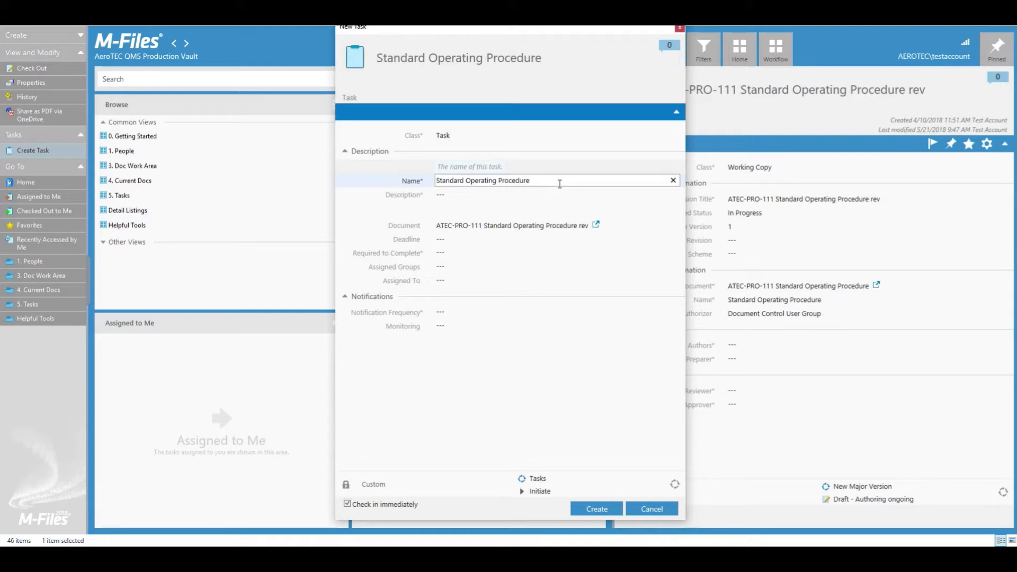
{"action": "type", "text": "Review"}
{"action": "left_click", "coordinate": [535, 196]}
{"action": "type", "text": "Rev"}
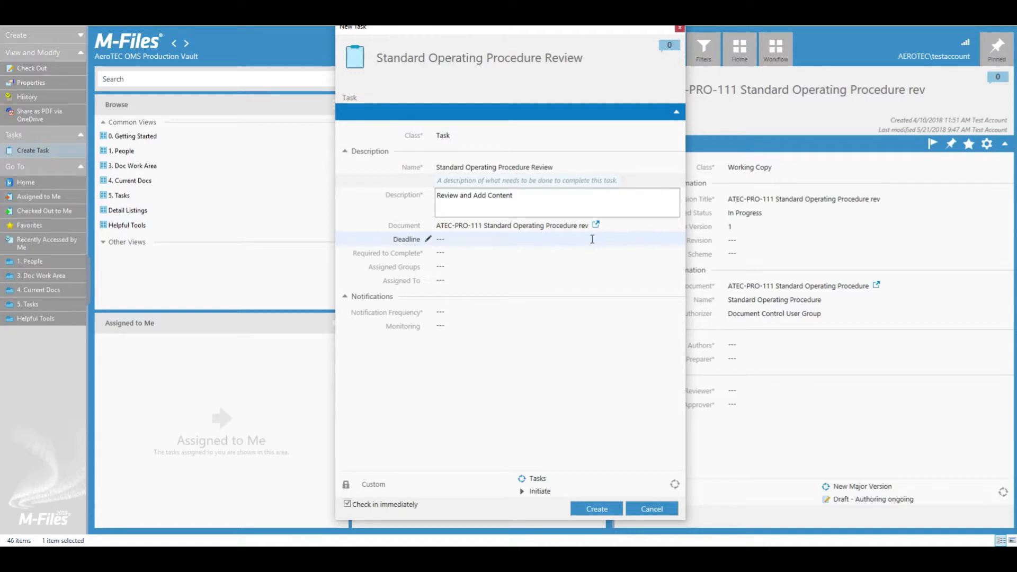
{"action": "left_click", "coordinate": [557, 244]}
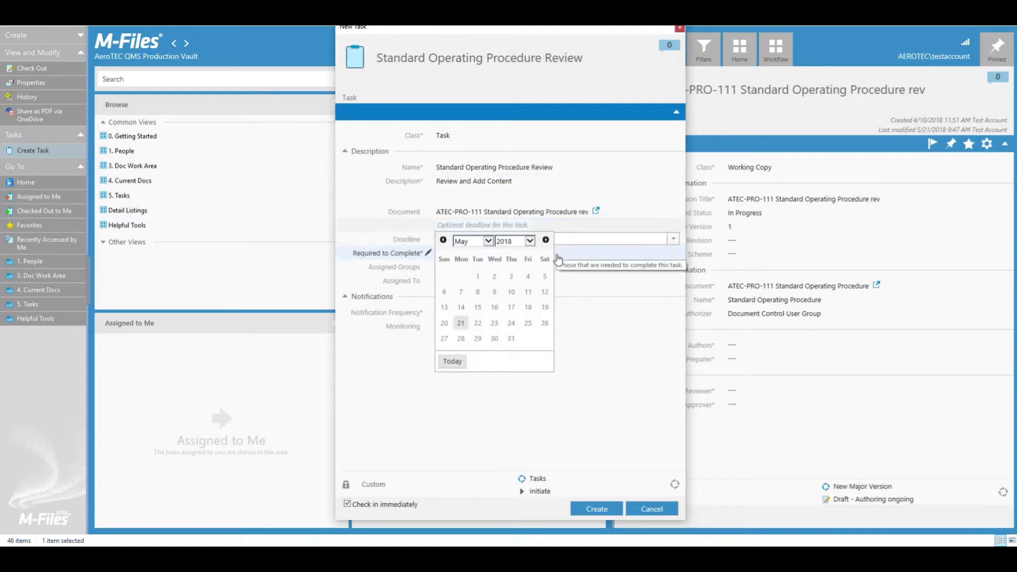
Step: Set the task deadline to 5/25/2018 and Required to Complete to 'Any assignee', leaving Assigned Groups empty
{"action": "left_click", "coordinate": [529, 324]}
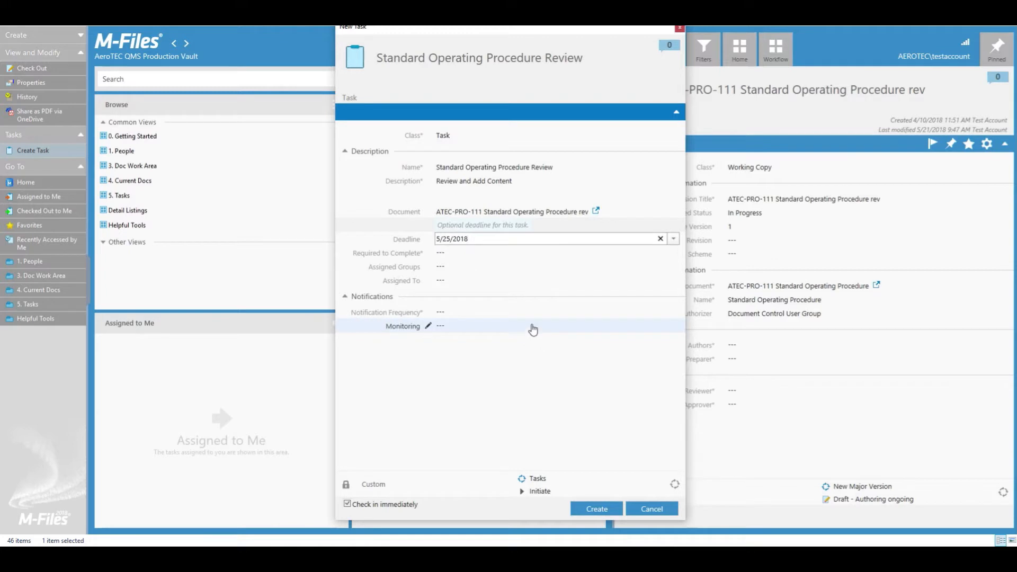
{"action": "left_click", "coordinate": [469, 256]}
{"action": "left_click", "coordinate": [673, 255]}
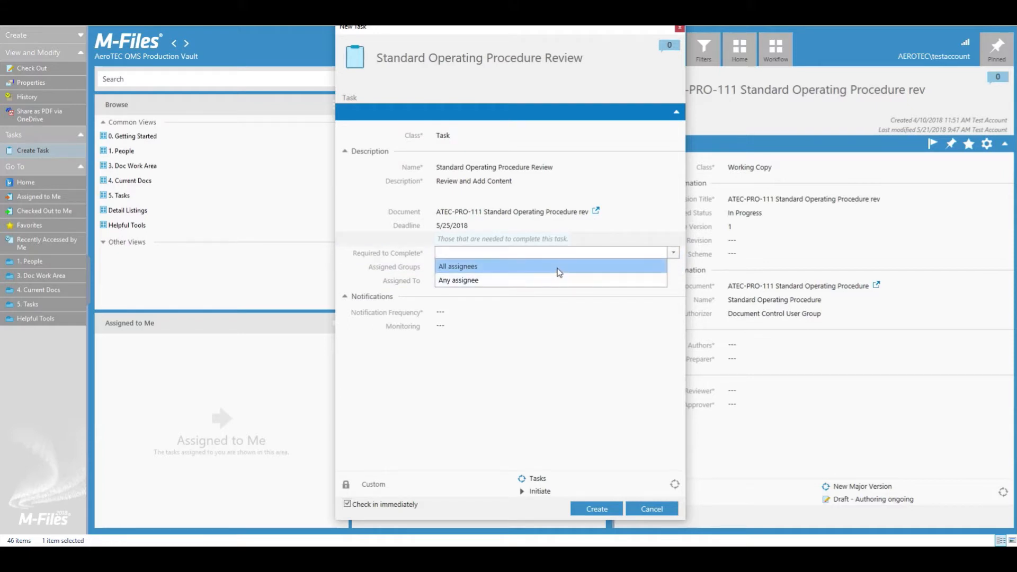
{"action": "left_click", "coordinate": [537, 281]}
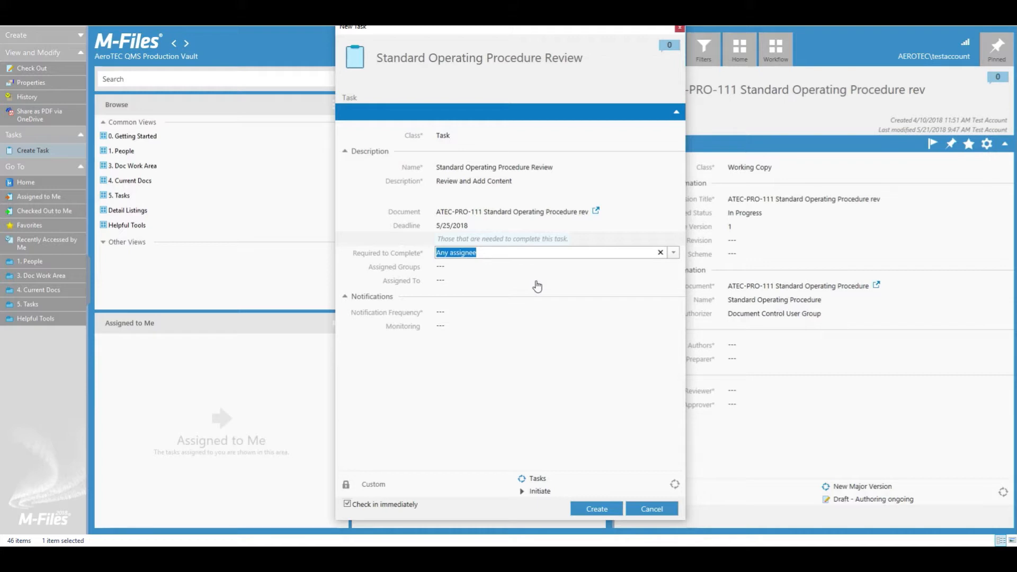
{"action": "left_click", "coordinate": [500, 269]}
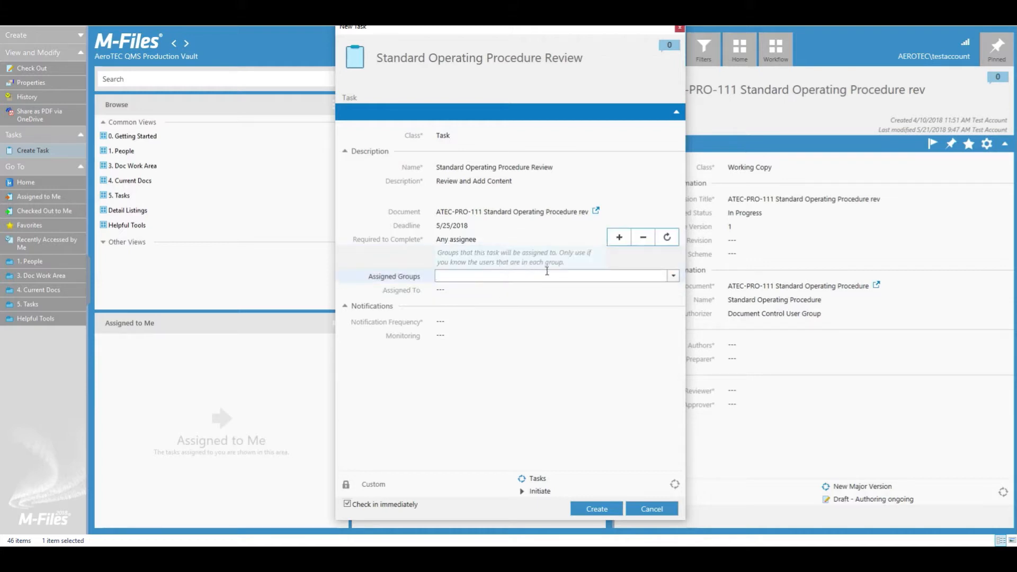
{"action": "left_click", "coordinate": [673, 276]}
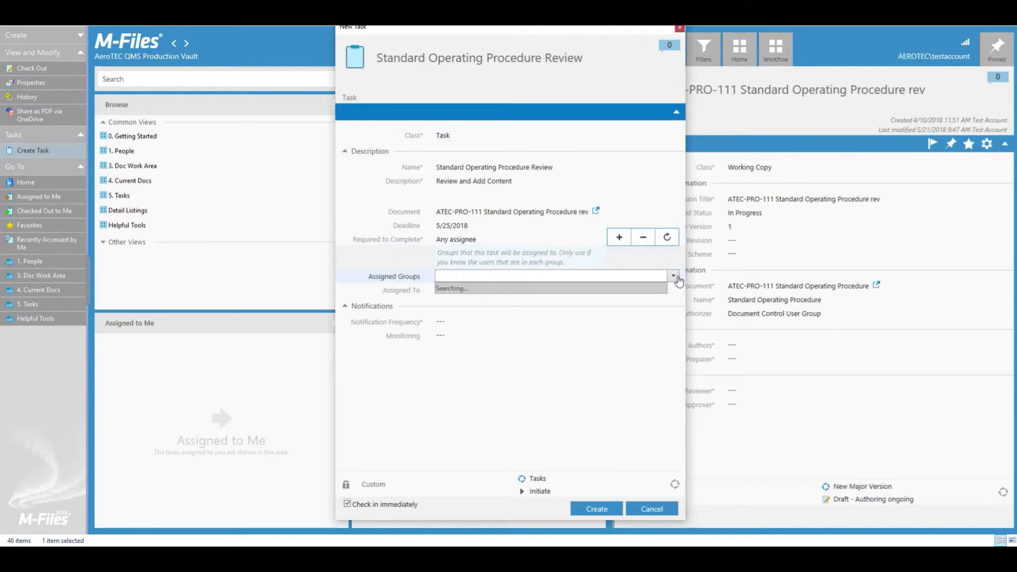
{"action": "scroll", "coordinate": [624, 339], "scroll_direction": "down", "scroll_amount": 10}
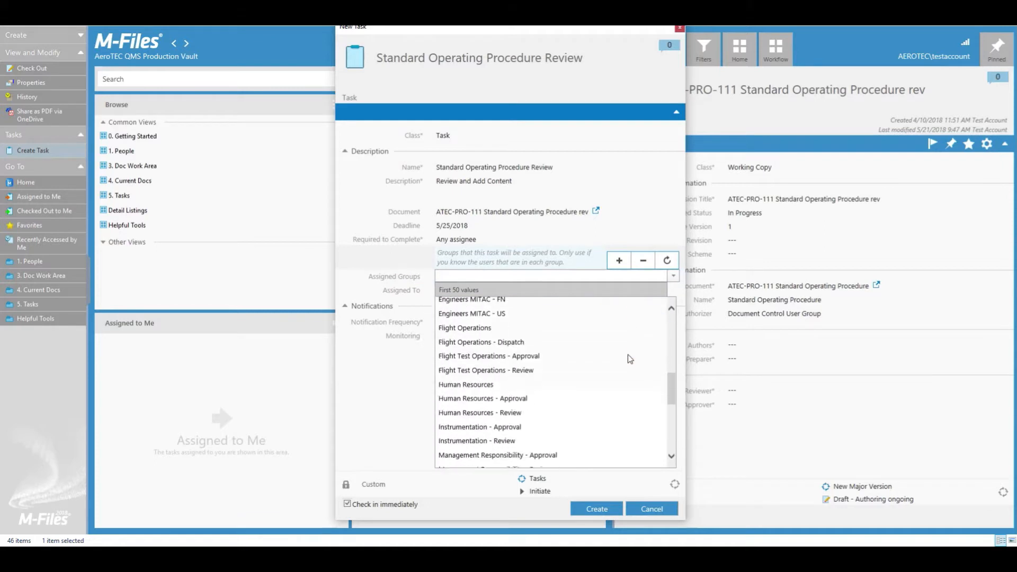
{"action": "scroll", "coordinate": [630, 356], "scroll_direction": "up", "scroll_amount": 10}
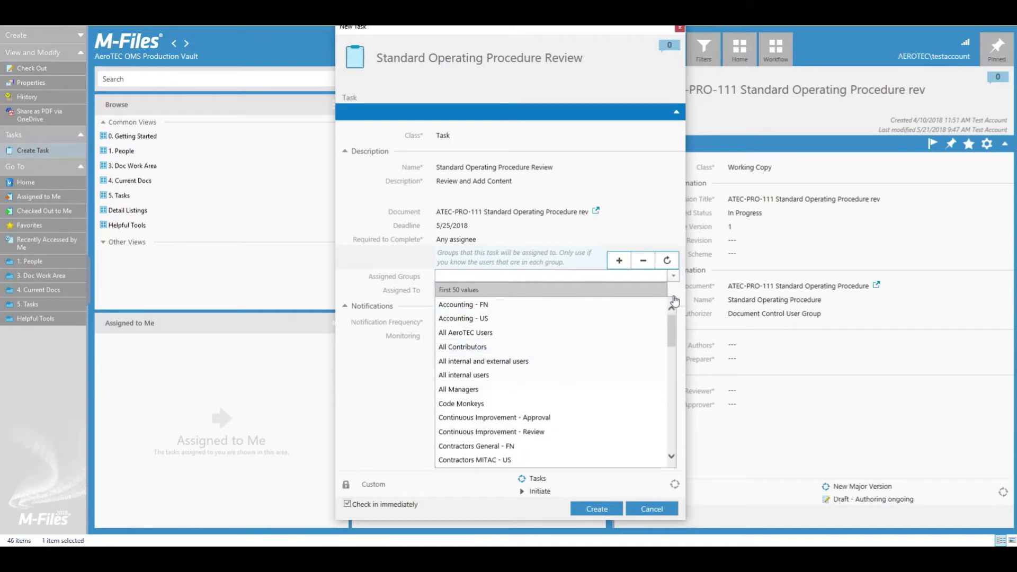
{"action": "left_click", "coordinate": [673, 278]}
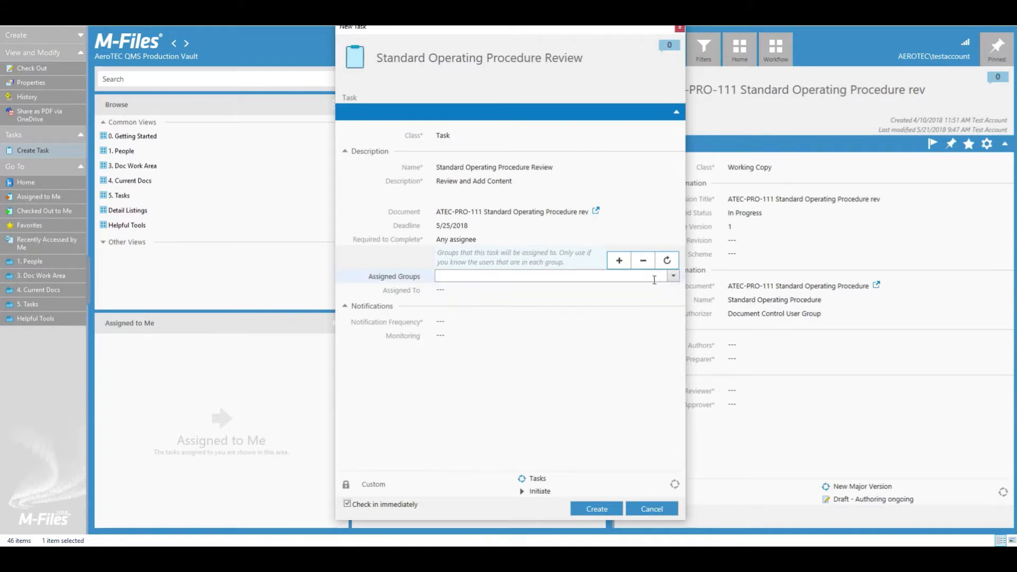
{"action": "left_click", "coordinate": [547, 293]}
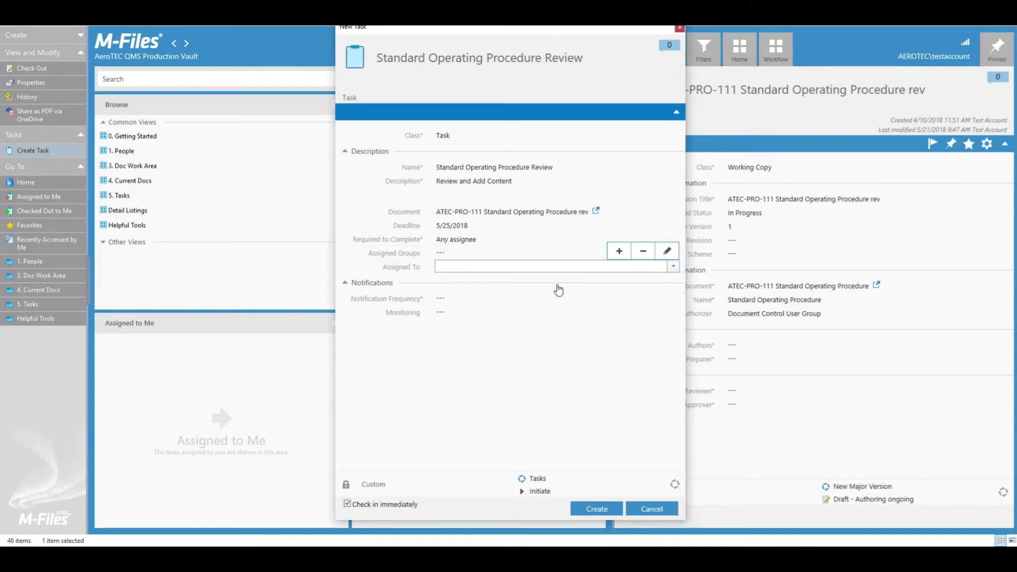
Step: Assign the review task to the test user as its only assignee
{"action": "type", "text": "test"}
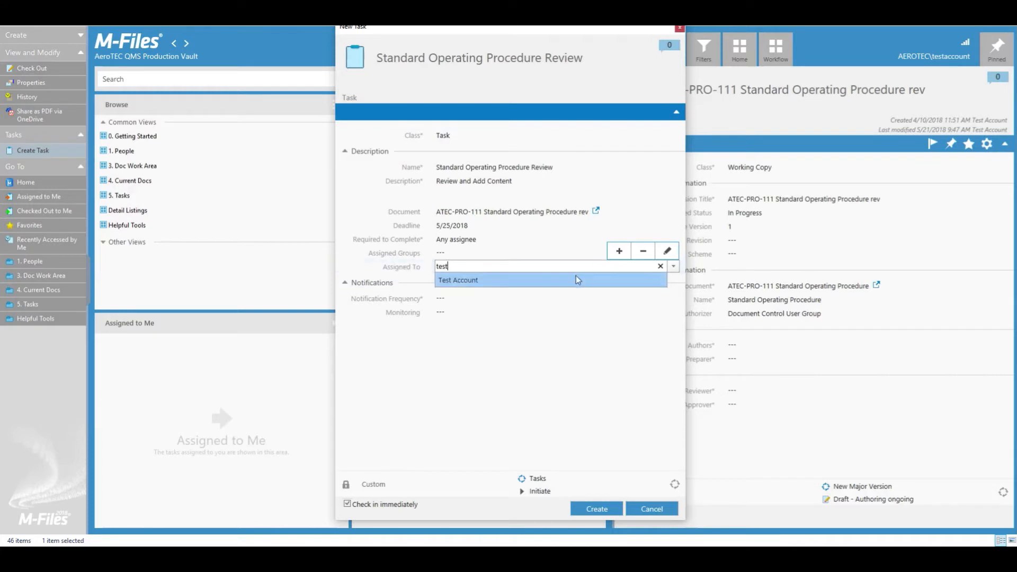
{"action": "left_click", "coordinate": [538, 289]}
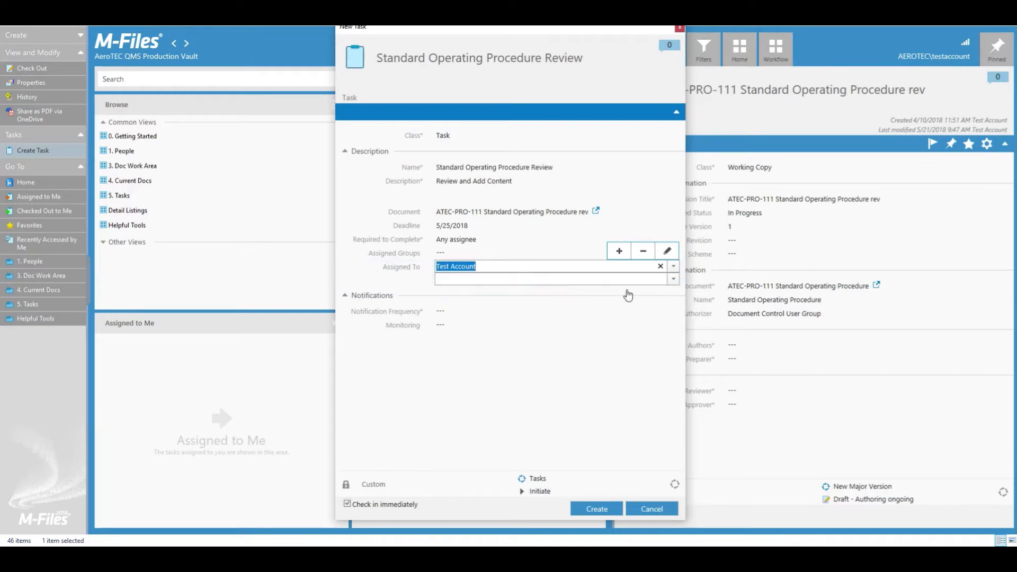
{"action": "left_click", "coordinate": [673, 280]}
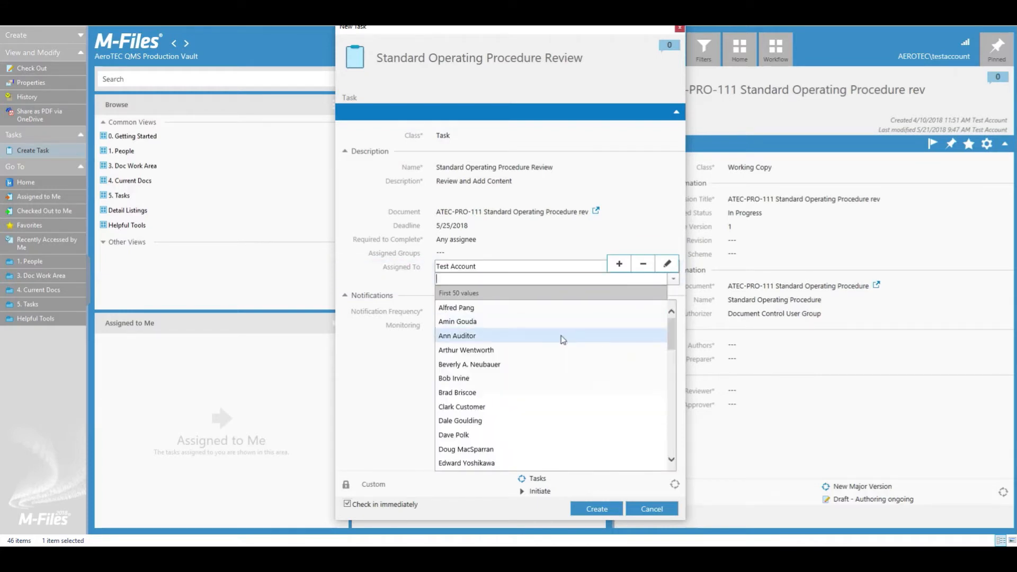
{"action": "scroll", "coordinate": [561, 336], "scroll_direction": "down", "scroll_amount": 8}
{"action": "scroll", "coordinate": [581, 374], "scroll_direction": "down", "scroll_amount": 5}
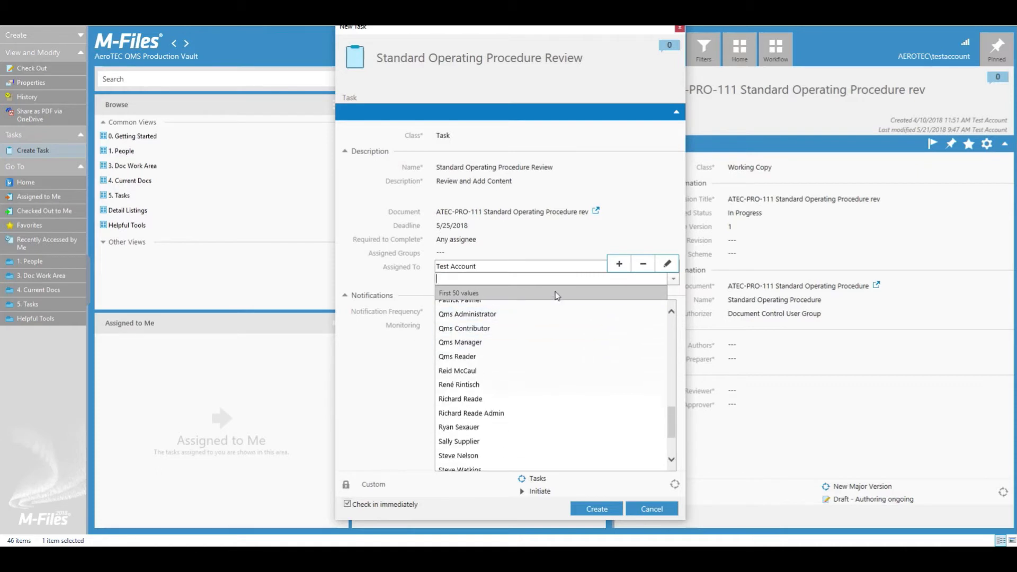
{"action": "left_click", "coordinate": [428, 284]}
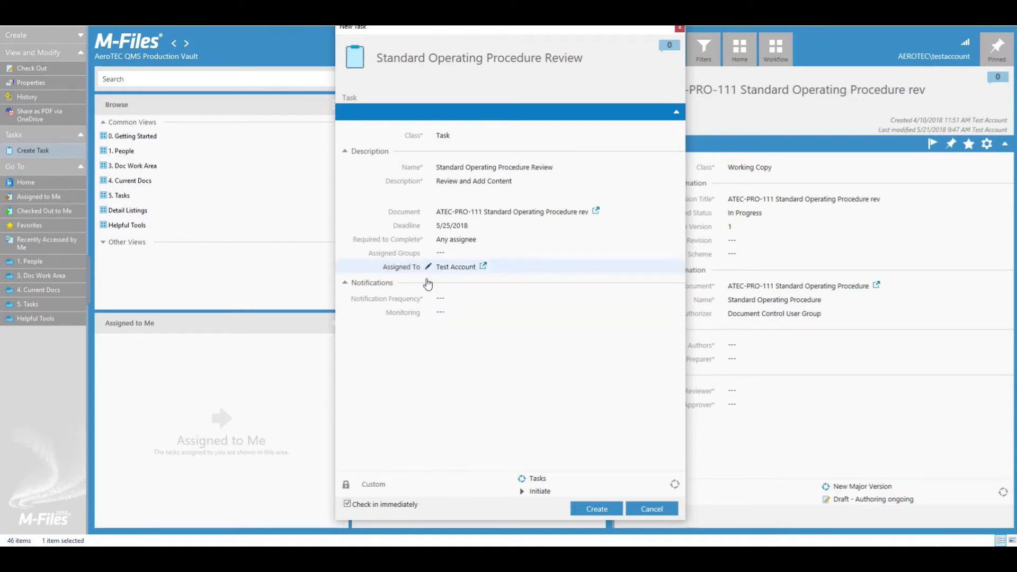
Step: Set notification to 'Notify when all assignees complete', leave monitoring empty, and create the task
{"action": "left_click", "coordinate": [458, 301]}
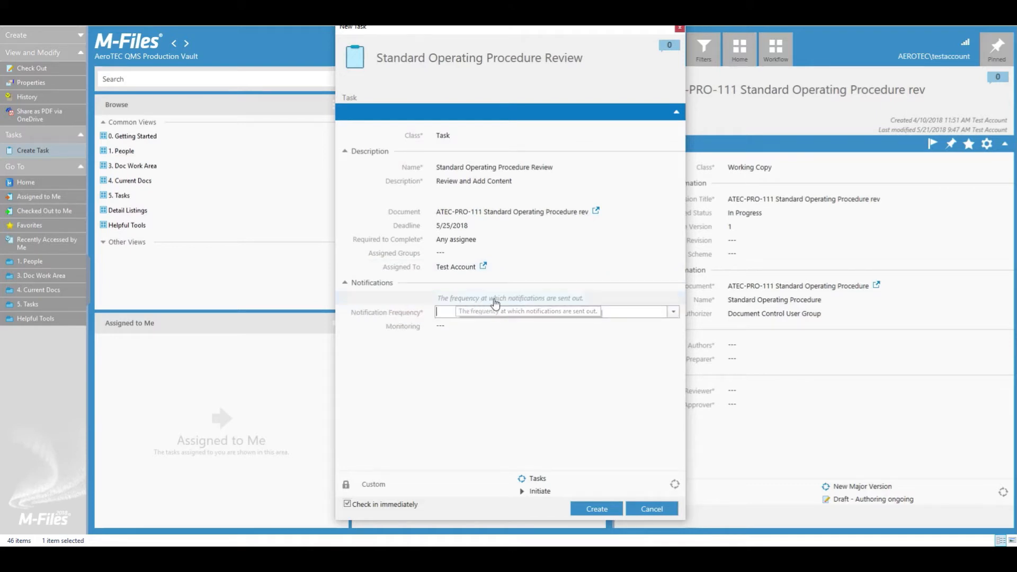
{"action": "left_click", "coordinate": [673, 314]}
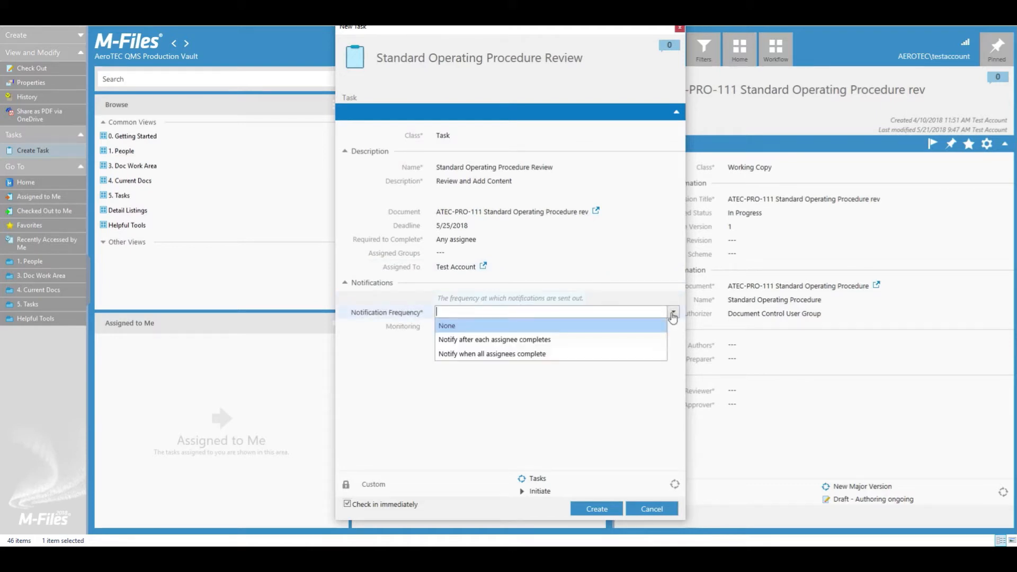
{"action": "left_click", "coordinate": [622, 352]}
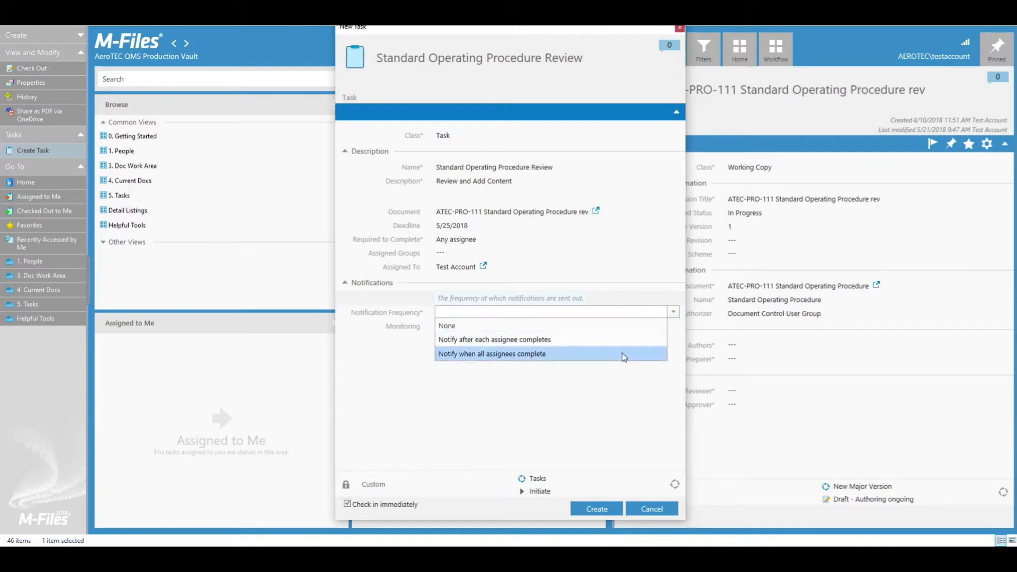
{"action": "left_click", "coordinate": [546, 331]}
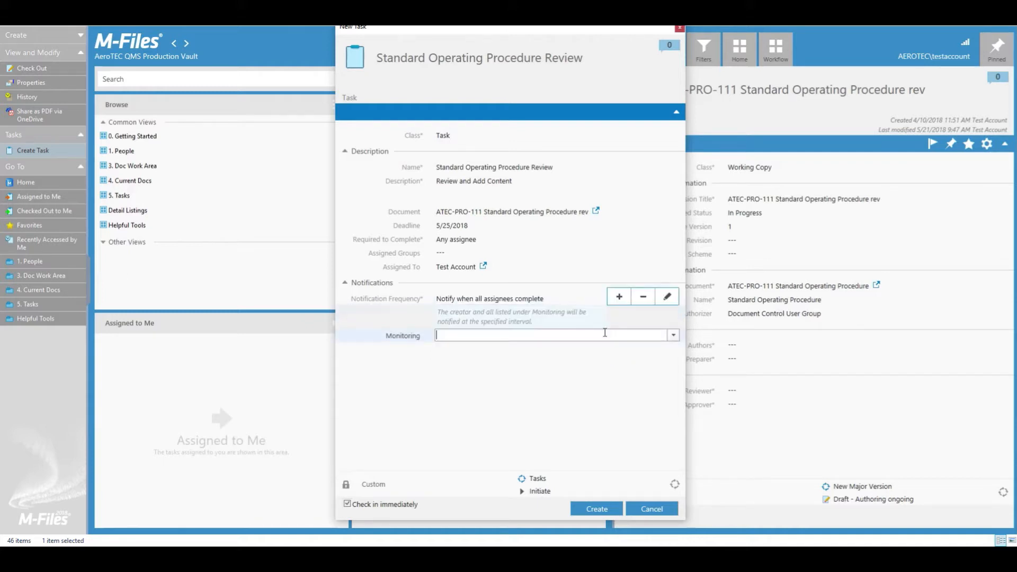
{"action": "left_click", "coordinate": [672, 335]}
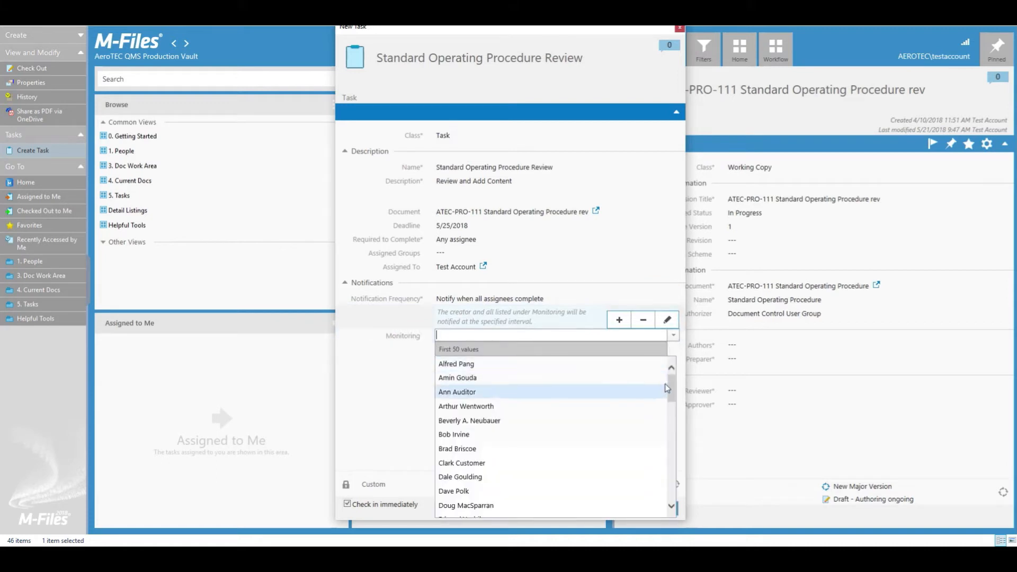
{"action": "left_click_drag", "start_coordinate": [670, 380], "coordinate": [674, 409]}
{"action": "left_click", "coordinate": [674, 341]}
{"action": "left_click", "coordinate": [673, 339]}
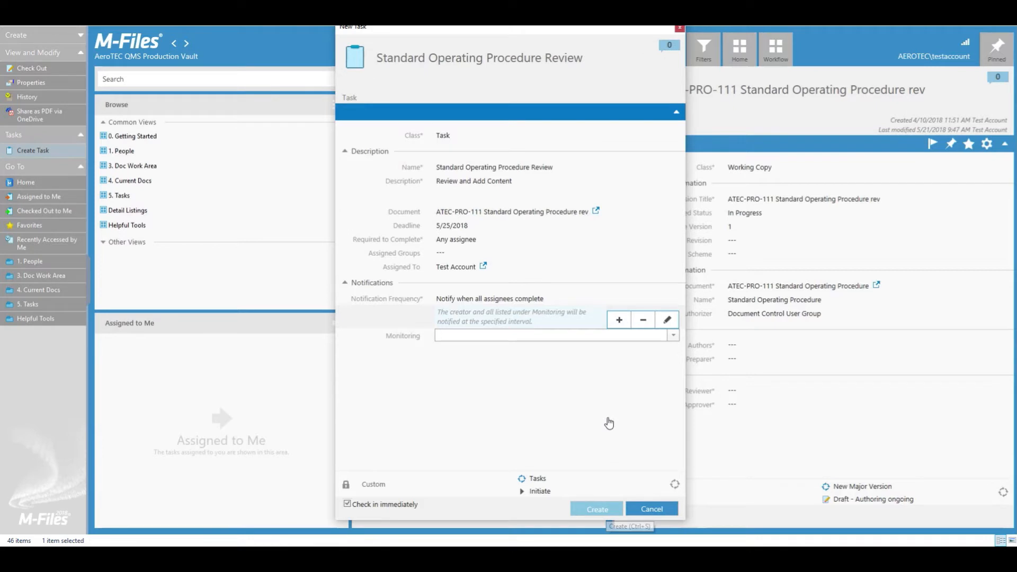
{"action": "key", "text": "ctrl+s"}
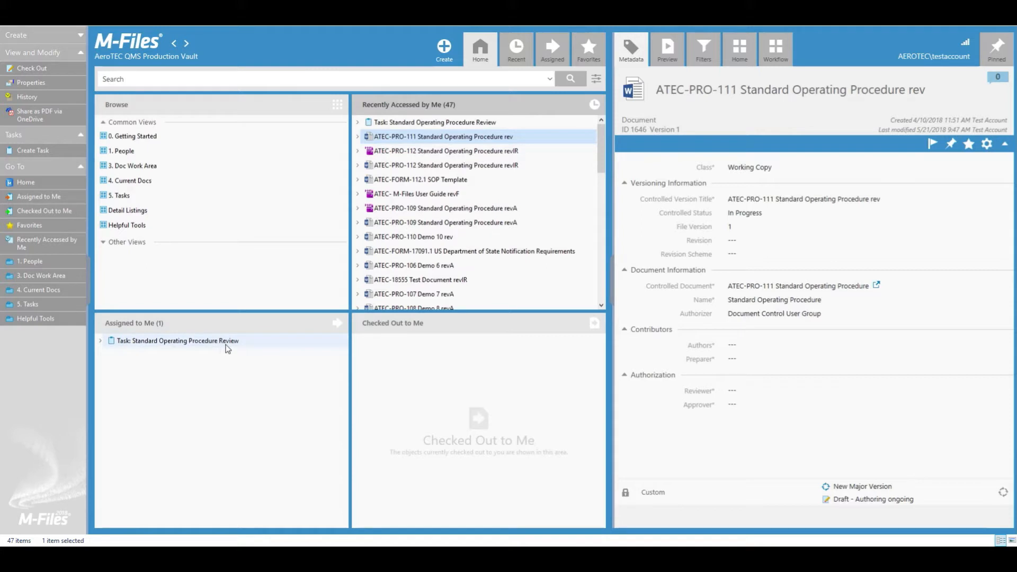
Step: From the Home view, check May 25 on the calendar and select the Standard Operating Procedure Review task
{"action": "left_click", "coordinate": [130, 46]}
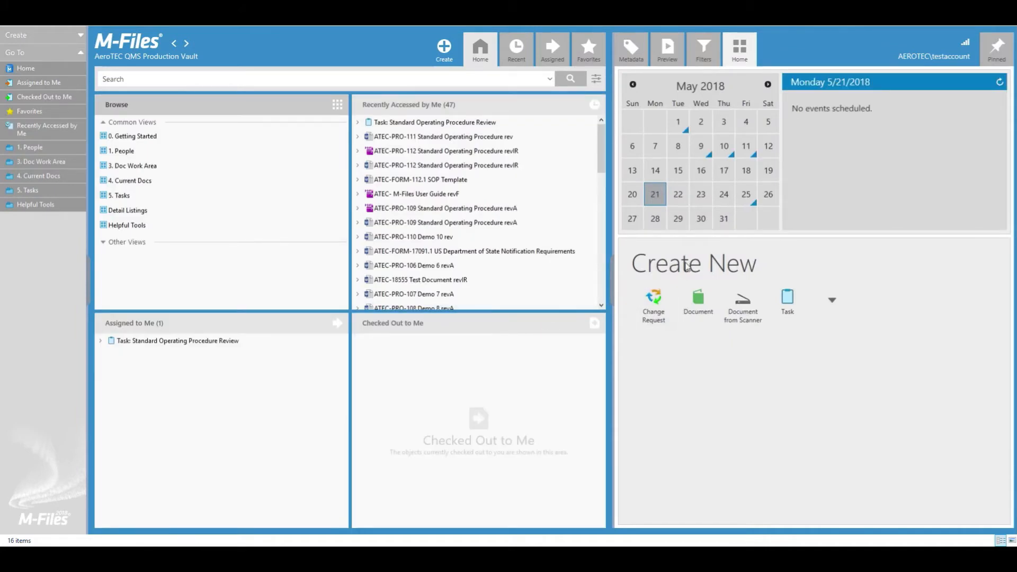
{"action": "left_click", "coordinate": [747, 203]}
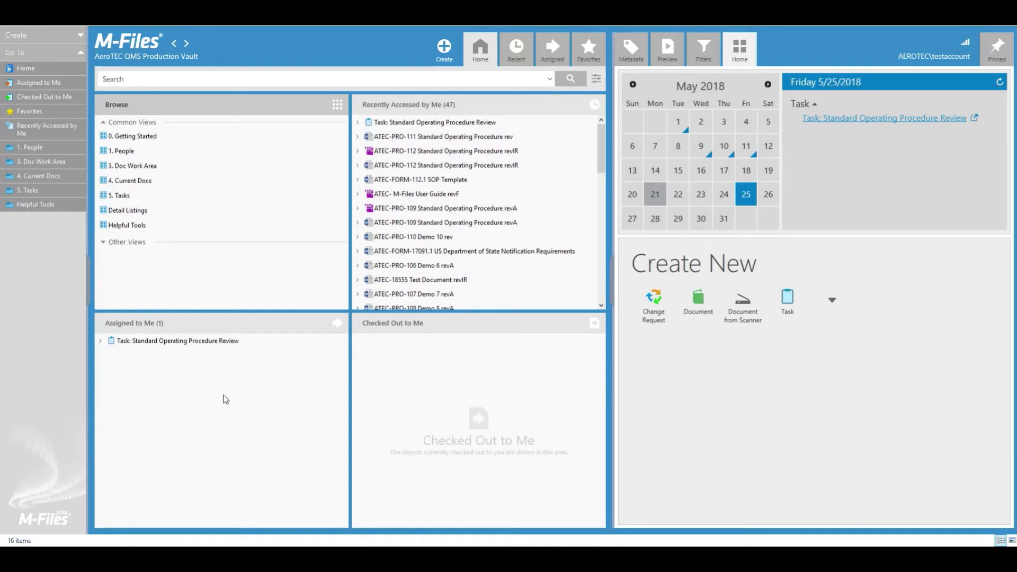
{"action": "left_click", "coordinate": [169, 340]}
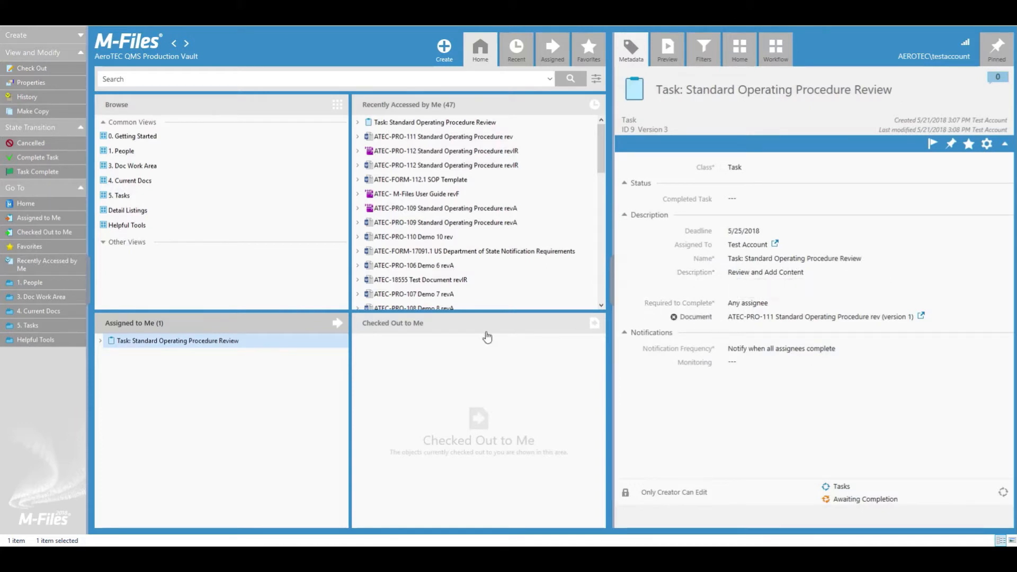
Step: Expand the review task's assignees and linked ATEC-PRO-111 document, opening it but cancelling check-out
{"action": "left_click", "coordinate": [101, 344]}
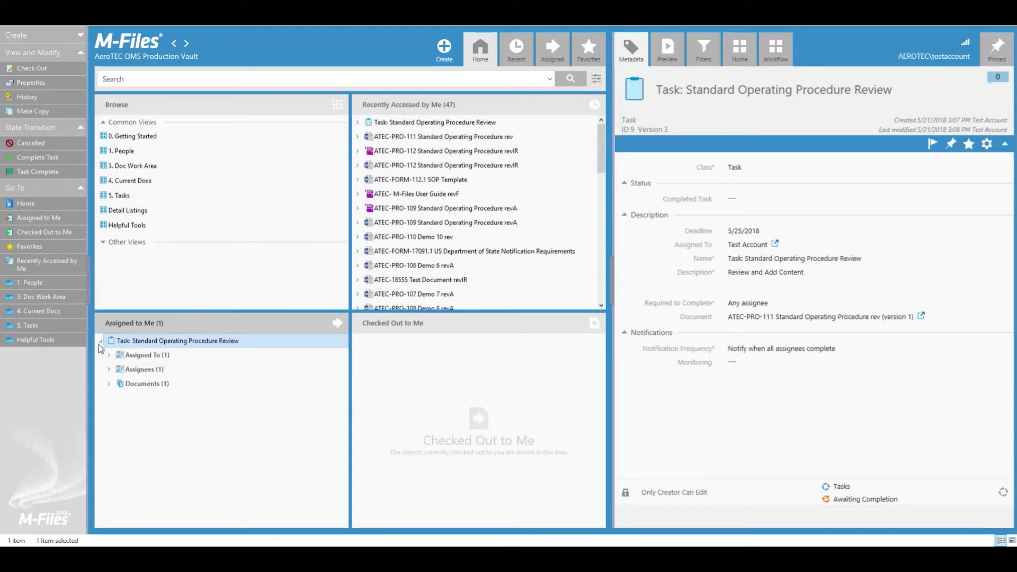
{"action": "left_click", "coordinate": [108, 356]}
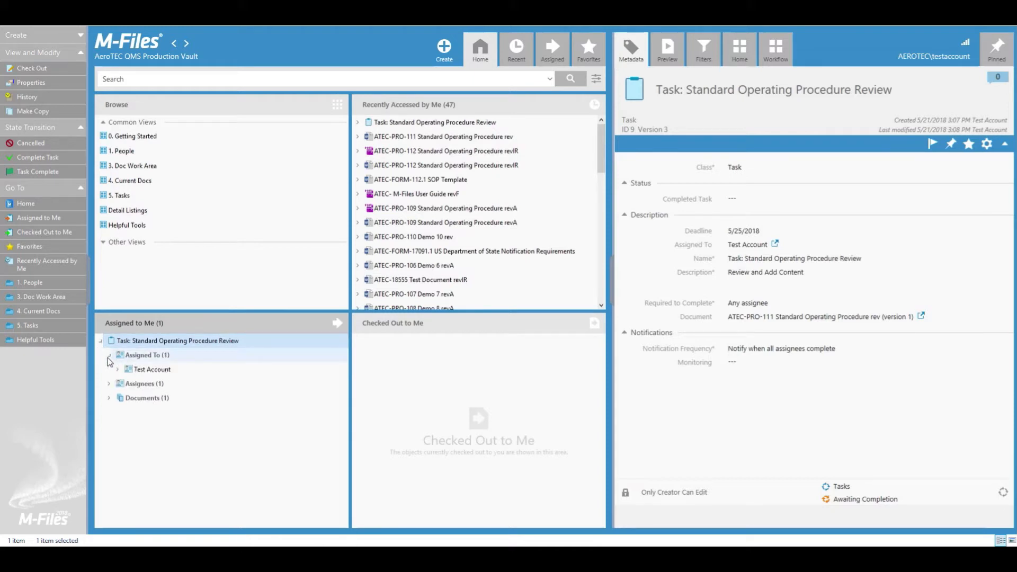
{"action": "left_click", "coordinate": [107, 383]}
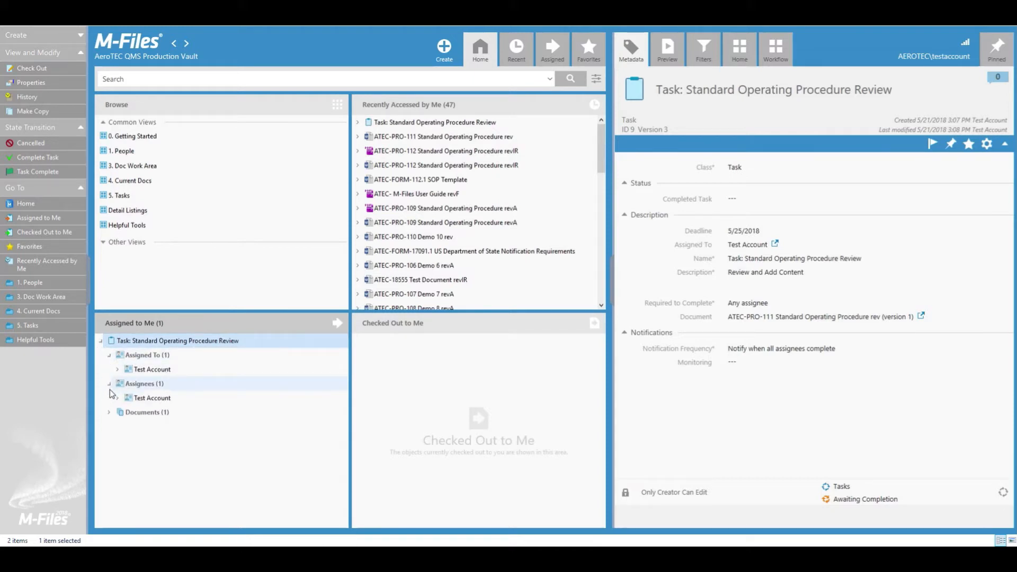
{"action": "left_click", "coordinate": [108, 412]}
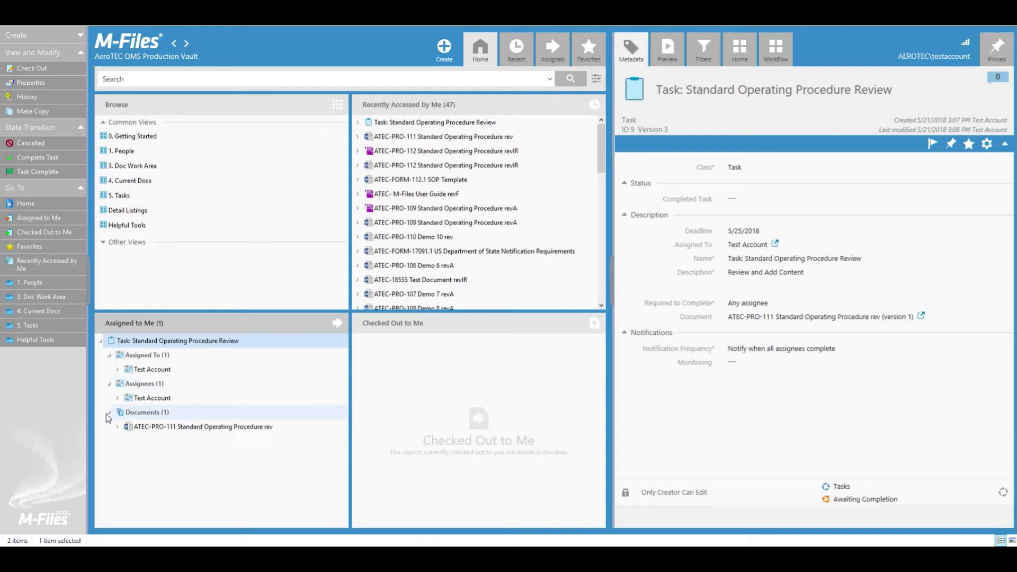
{"action": "left_click", "coordinate": [204, 429]}
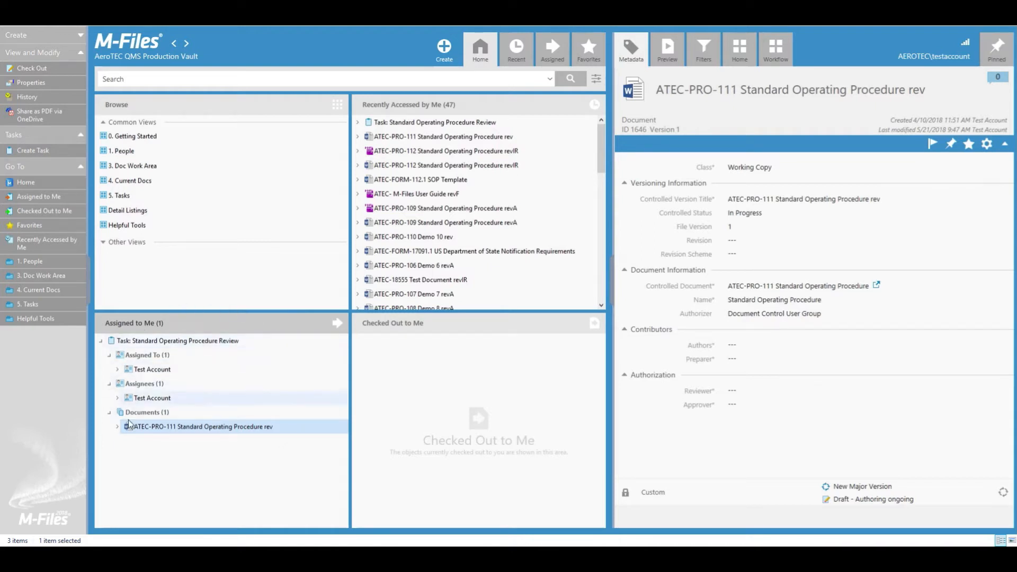
{"action": "double_click", "coordinate": [192, 427]}
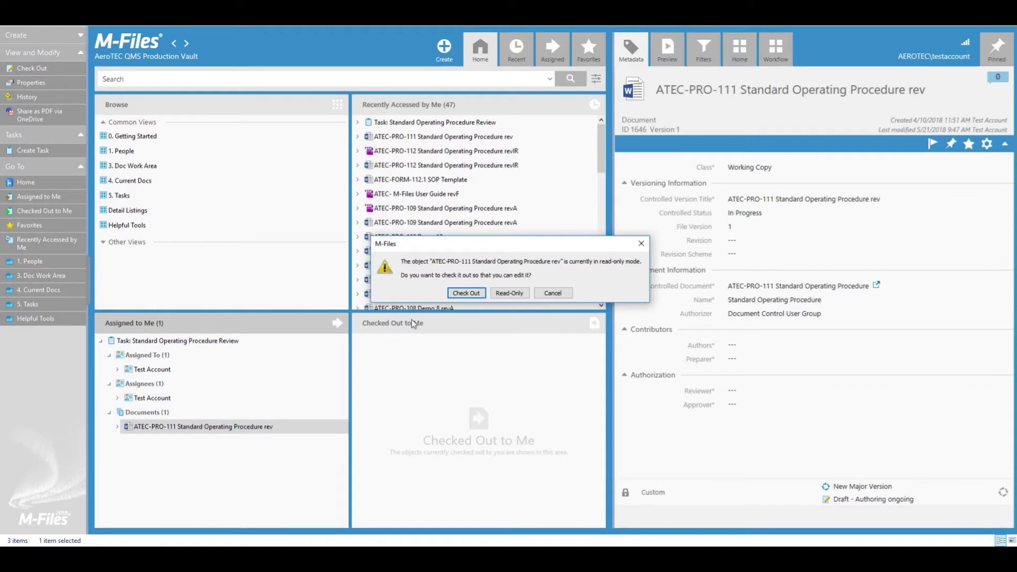
{"action": "left_click", "coordinate": [553, 293]}
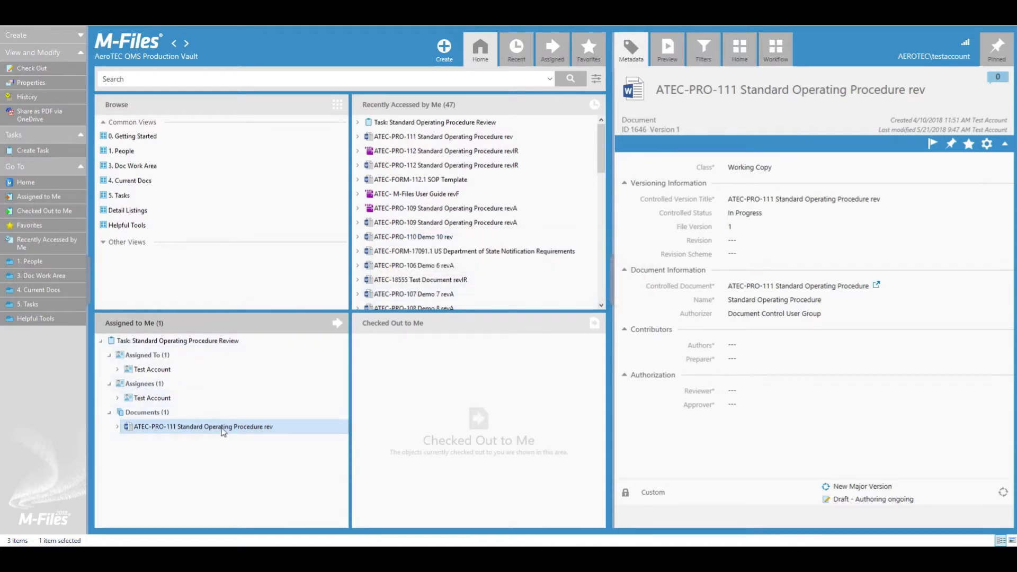
{"action": "left_click", "coordinate": [172, 341]}
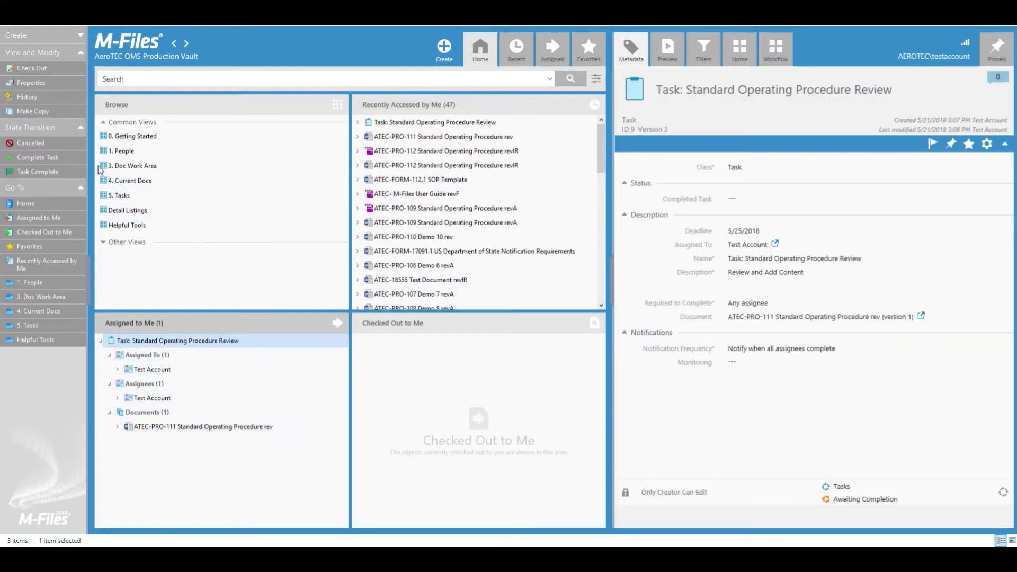
Step: Complete the Standard Operating Procedure Review task and sign it with the account password
{"action": "left_click", "coordinate": [69, 158]}
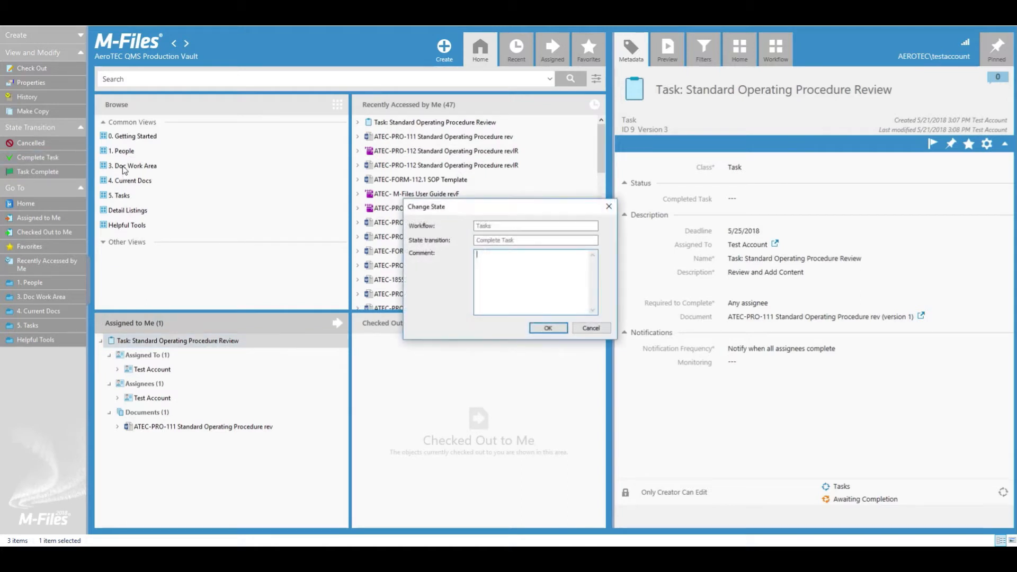
{"action": "left_click", "coordinate": [551, 328]}
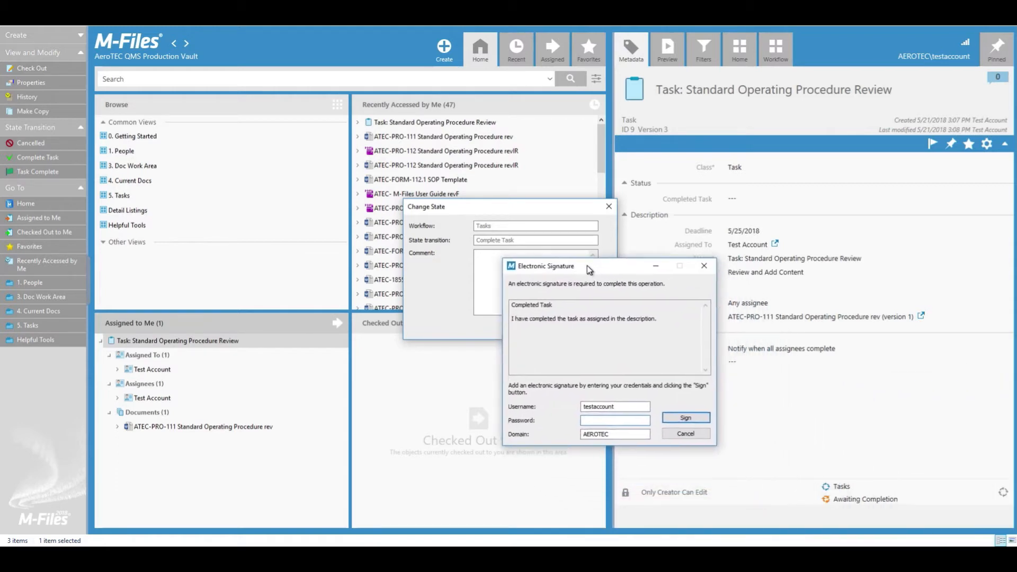
{"action": "type", "text": "••••••••"}
{"action": "key", "text": "Return"}
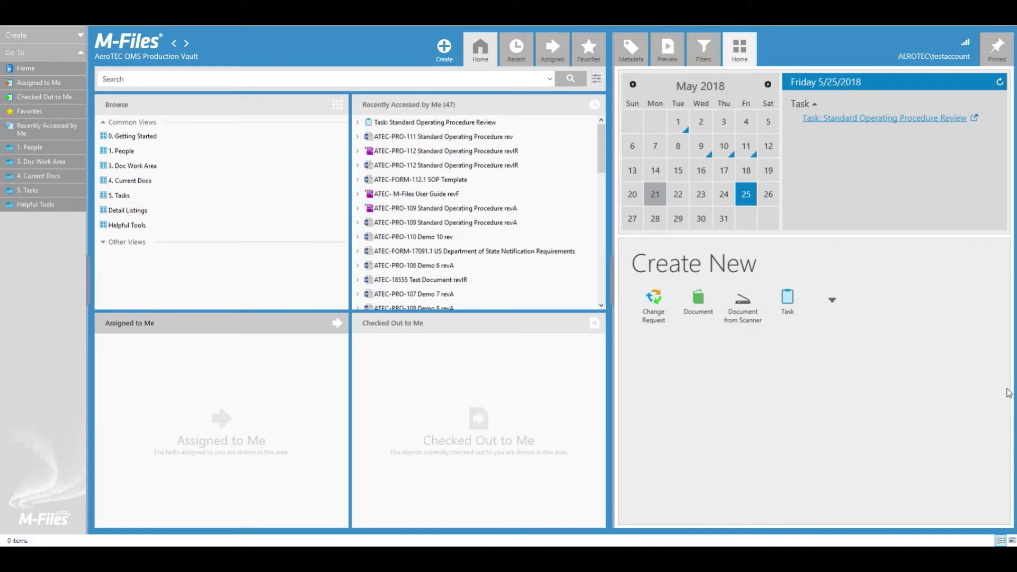
{"action": "double_click", "coordinate": [129, 196]}
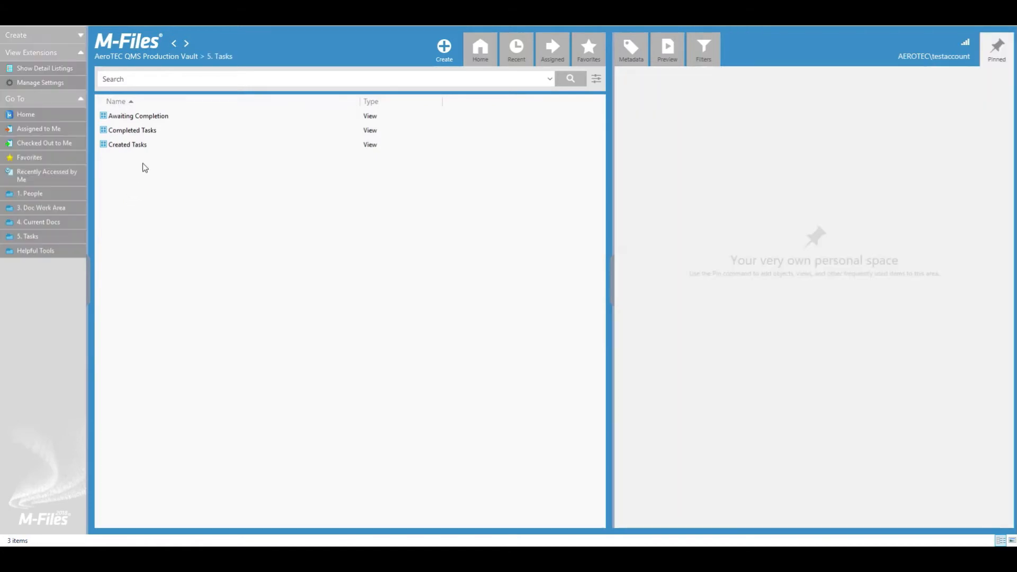
{"action": "double_click", "coordinate": [152, 118]}
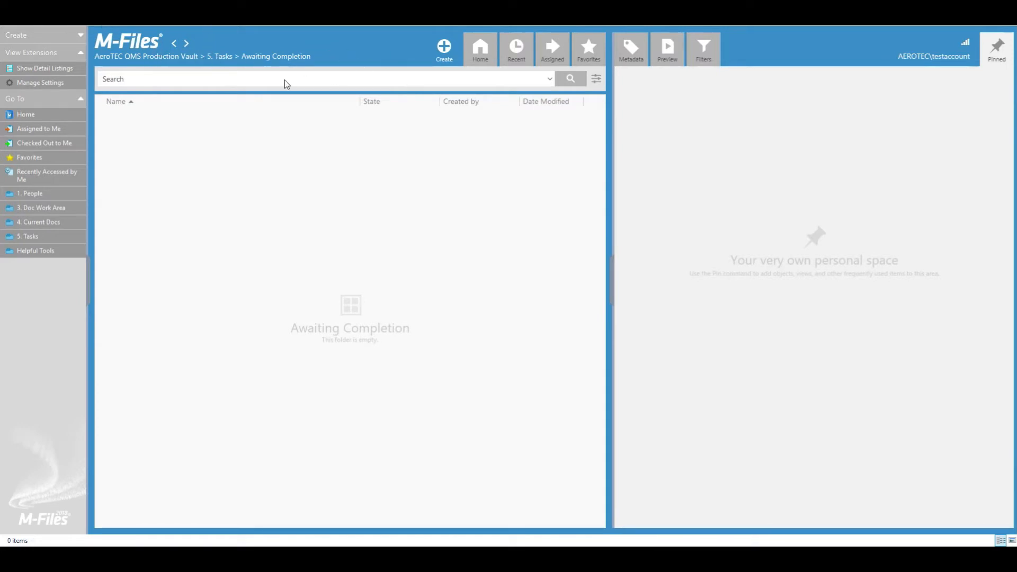
{"action": "left_click", "coordinate": [173, 43]}
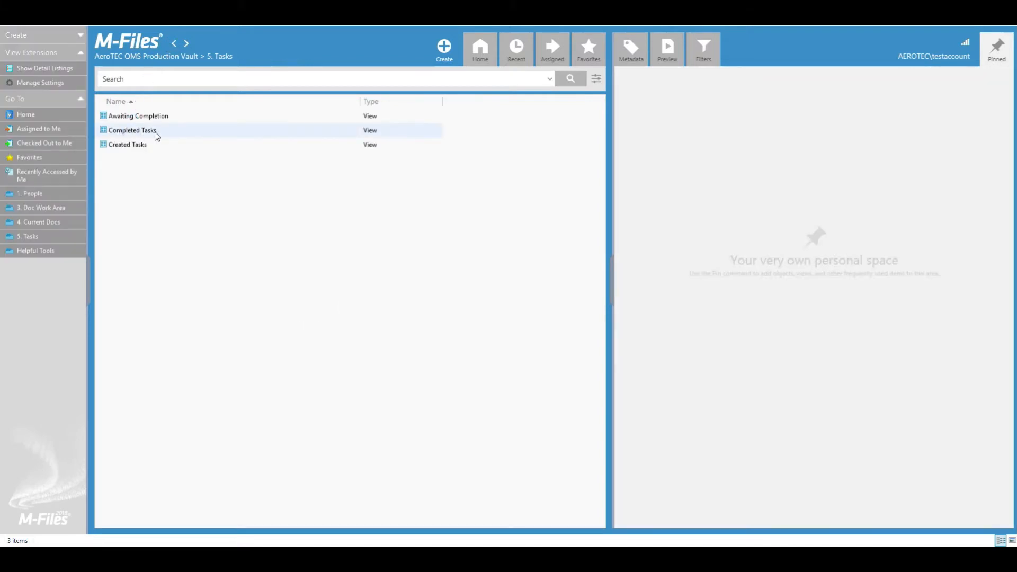
{"action": "left_click", "coordinate": [143, 136]}
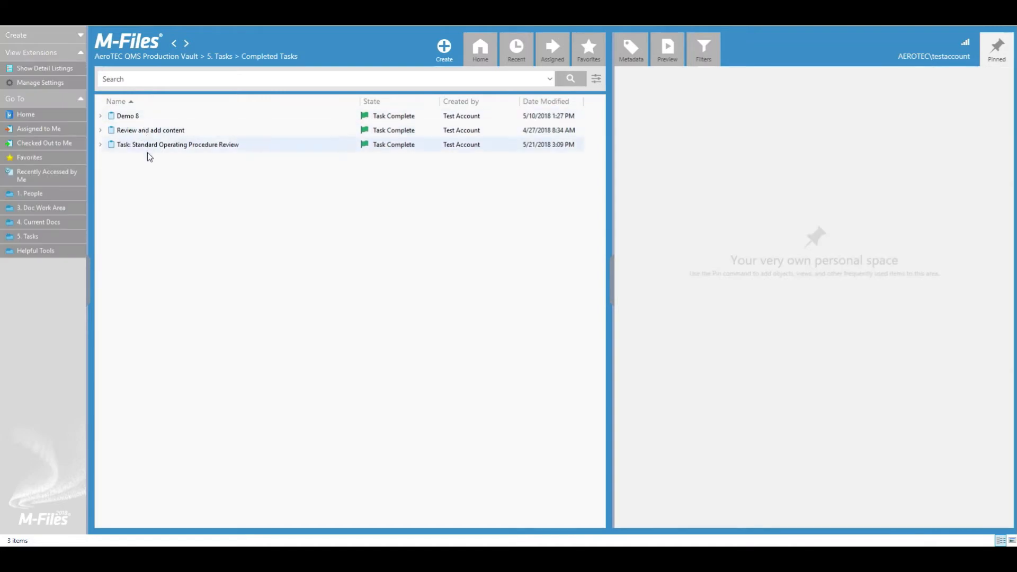
{"action": "left_click", "coordinate": [155, 148]}
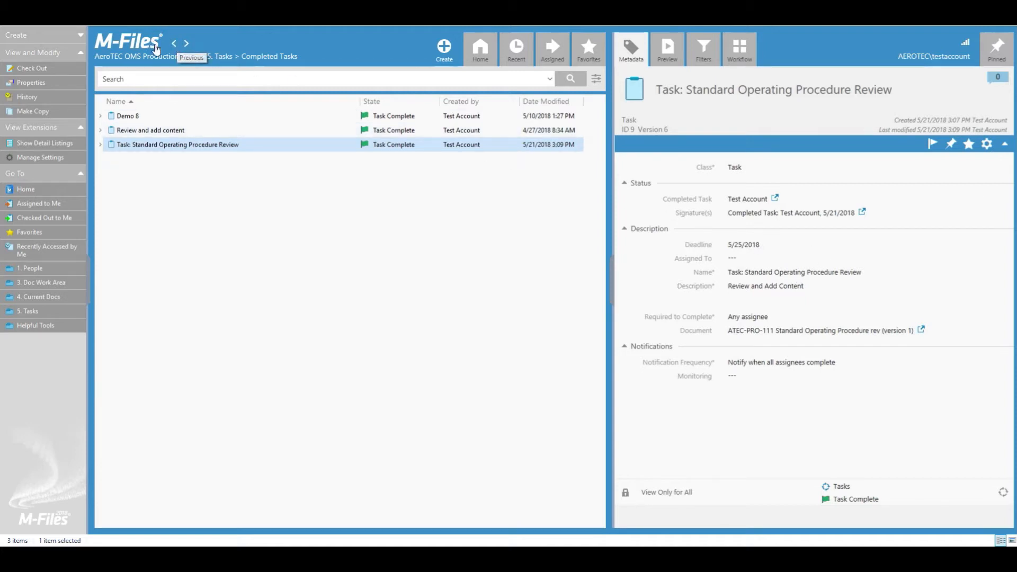
{"action": "left_click", "coordinate": [171, 44]}
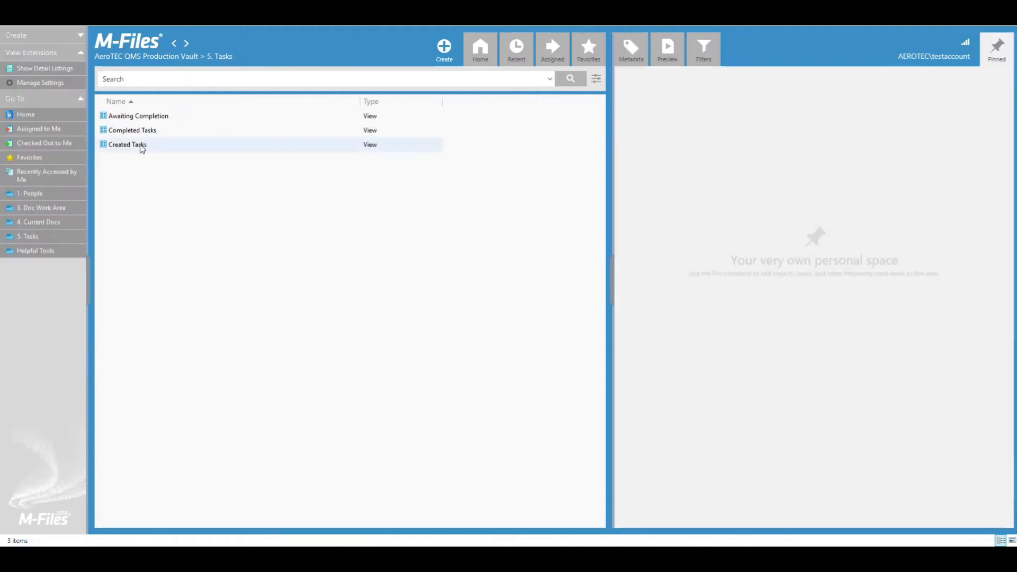
{"action": "left_click", "coordinate": [140, 144]}
{"action": "double_click", "coordinate": [139, 145]}
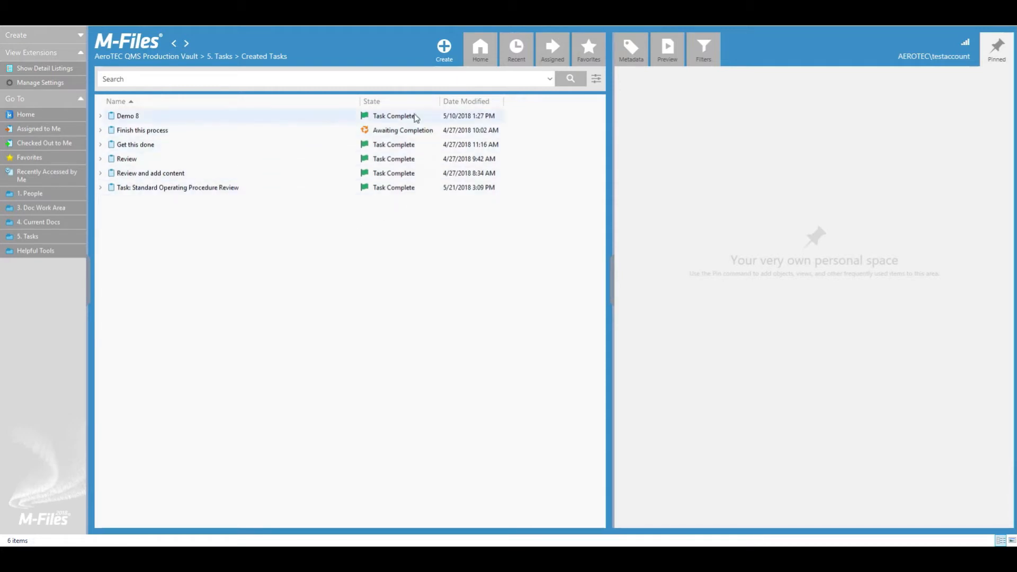
{"action": "left_click", "coordinate": [240, 189]}
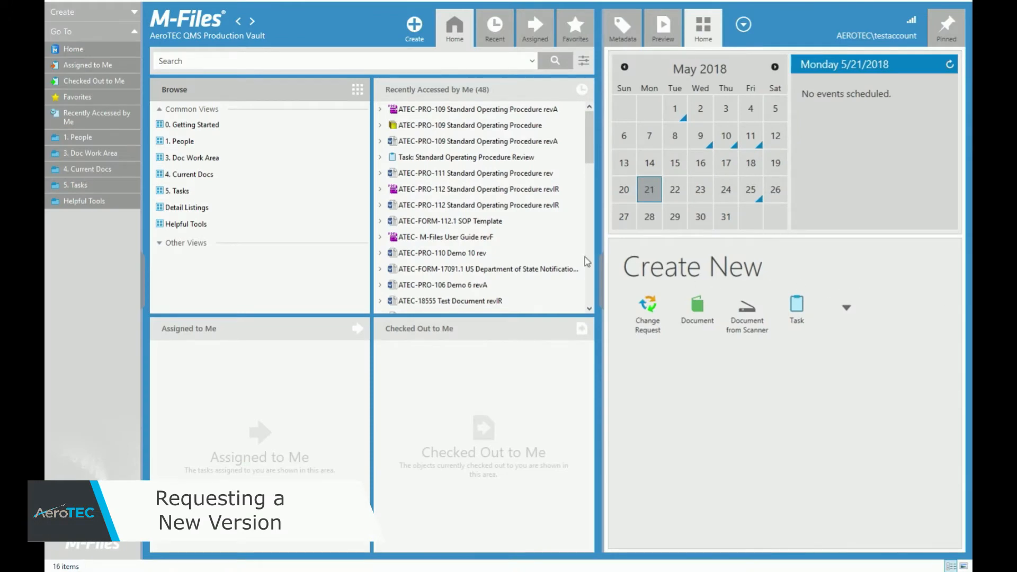
Step: Find ATEC-PRO-112's revIR working copy under Quality Released Documents > Processes and request a new version
{"action": "left_click", "coordinate": [210, 179]}
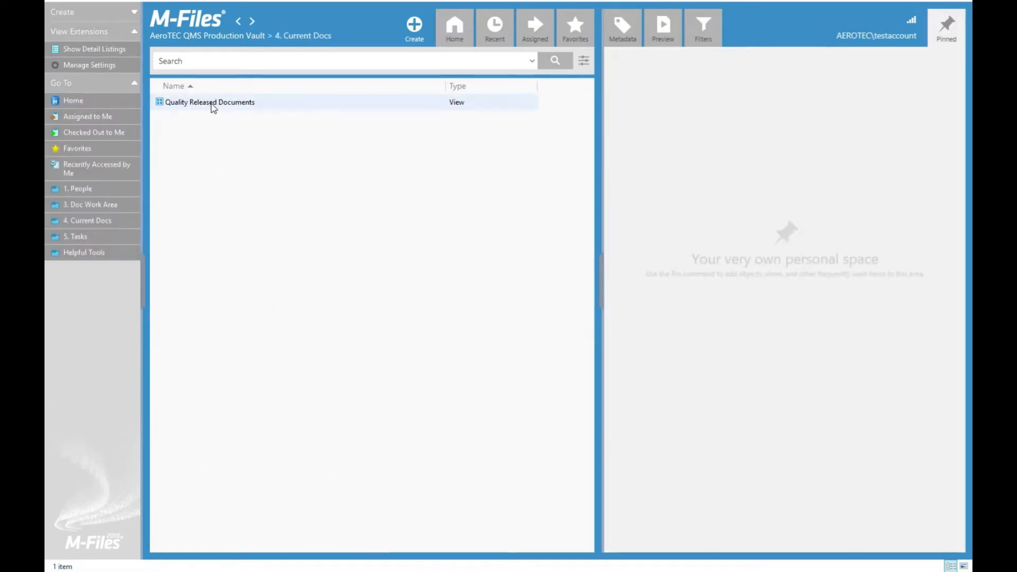
{"action": "double_click", "coordinate": [214, 107]}
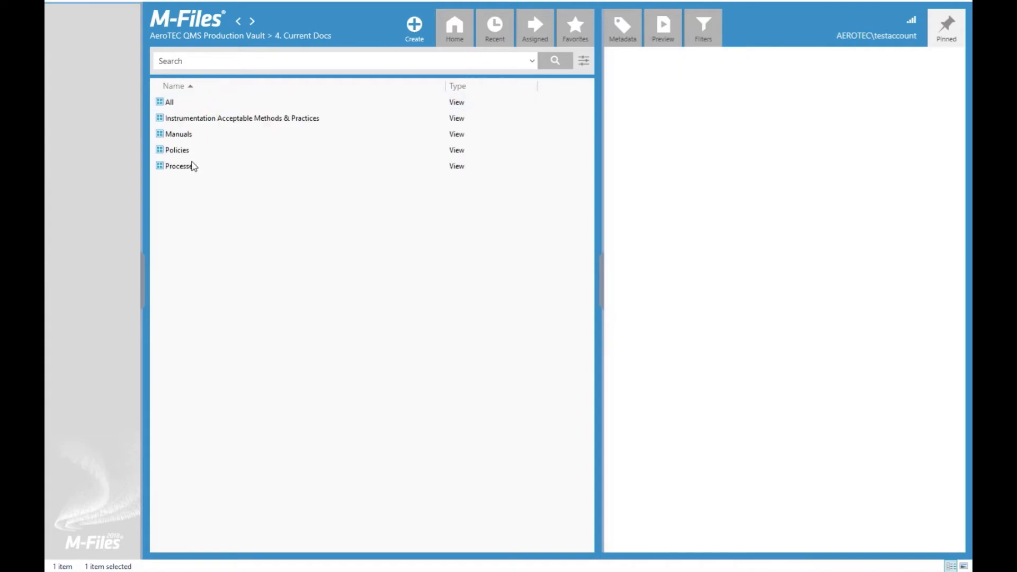
{"action": "double_click", "coordinate": [193, 167]}
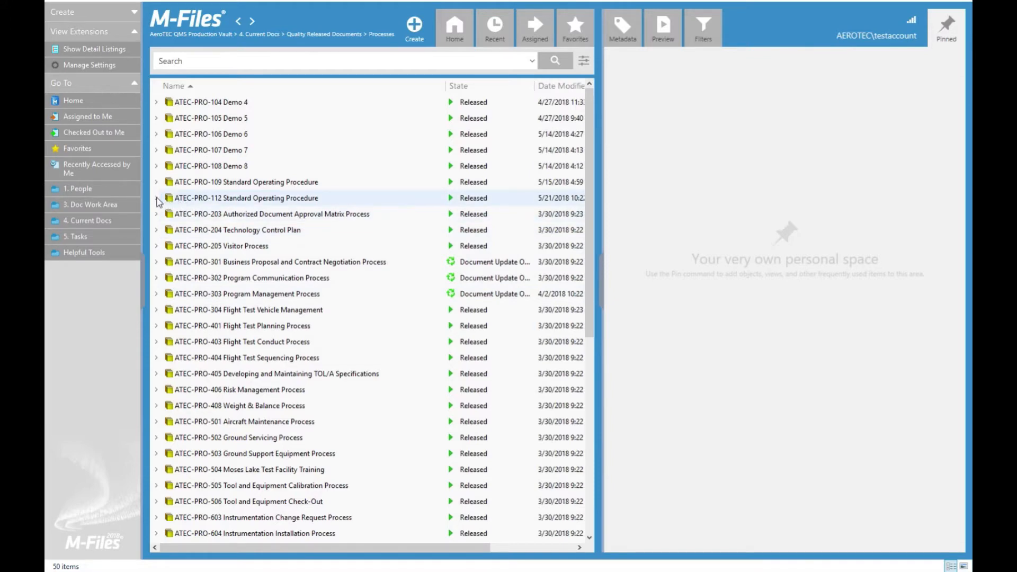
{"action": "left_click", "coordinate": [208, 215]}
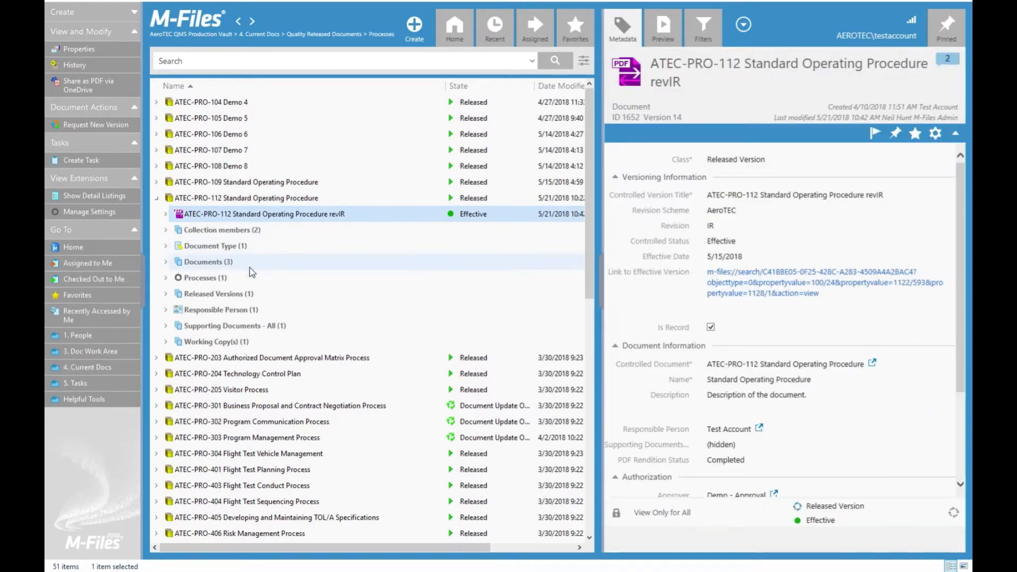
{"action": "left_click", "coordinate": [167, 263]}
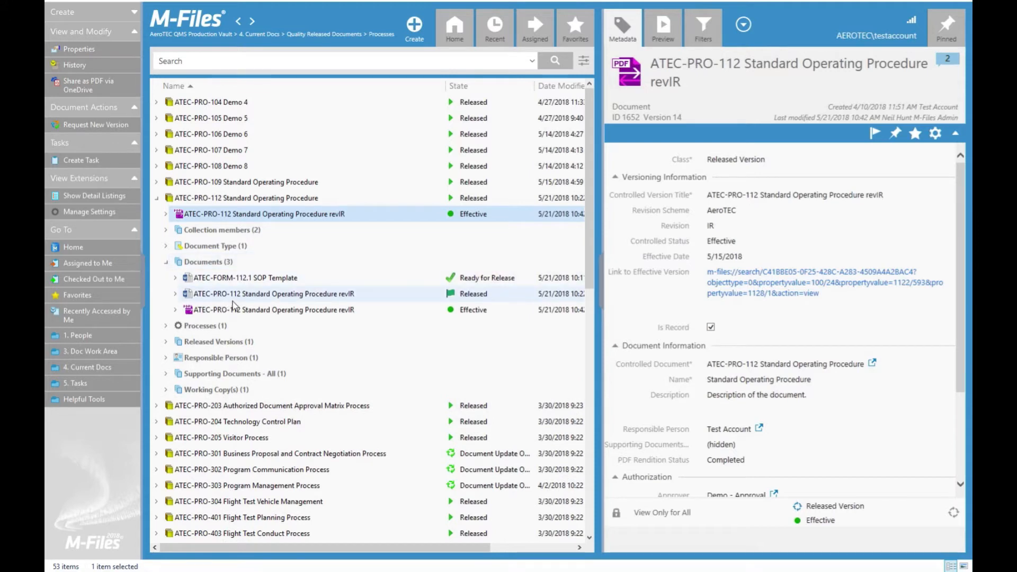
{"action": "left_click", "coordinate": [167, 393]}
{"action": "left_click", "coordinate": [234, 408]}
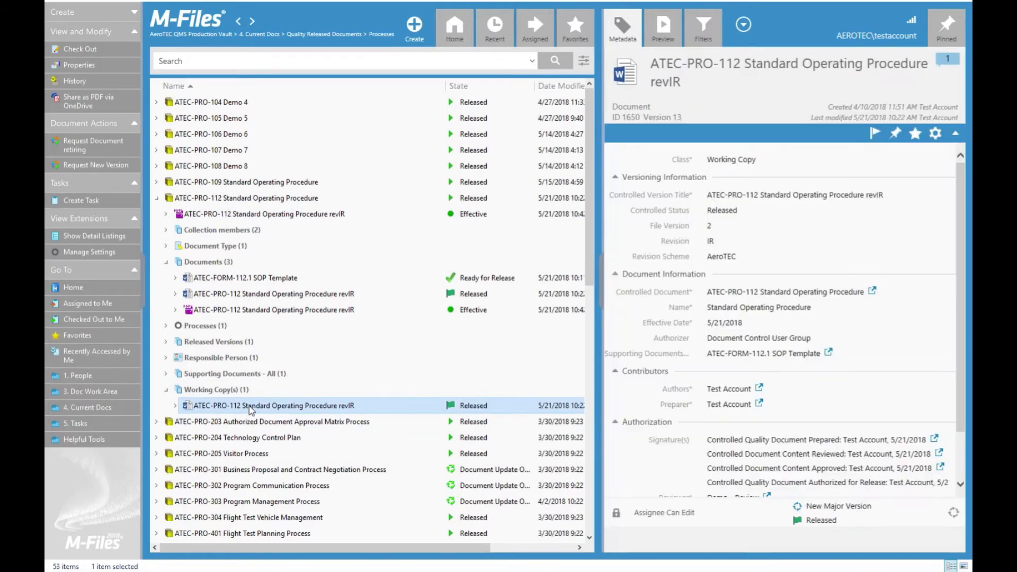
{"action": "double_click", "coordinate": [254, 407]}
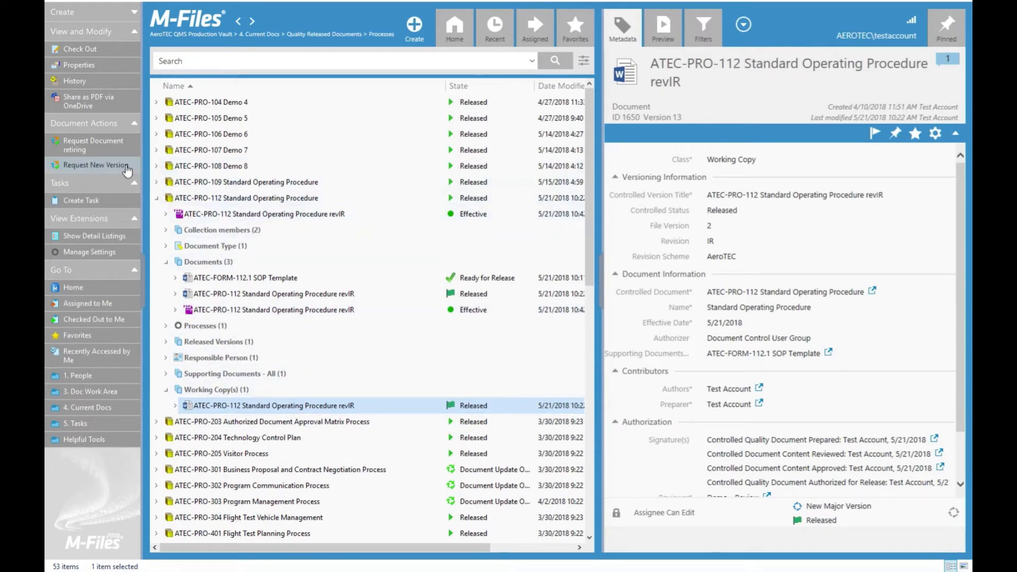
{"action": "left_click", "coordinate": [108, 169]}
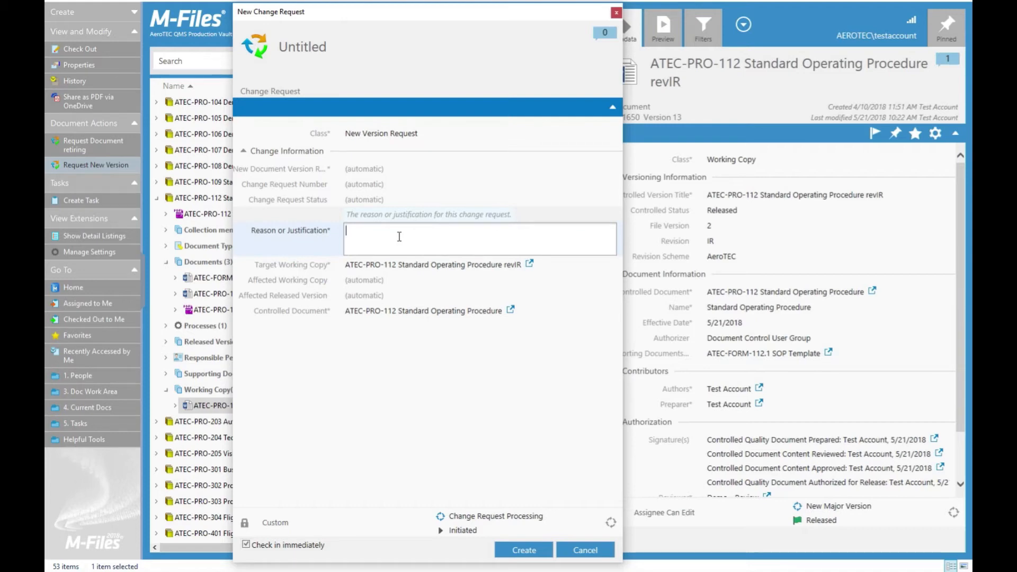
Step: Create the change request with reason 'Revision A', e-sign it, and go back to Home
{"action": "type", "text": "Revision A"}
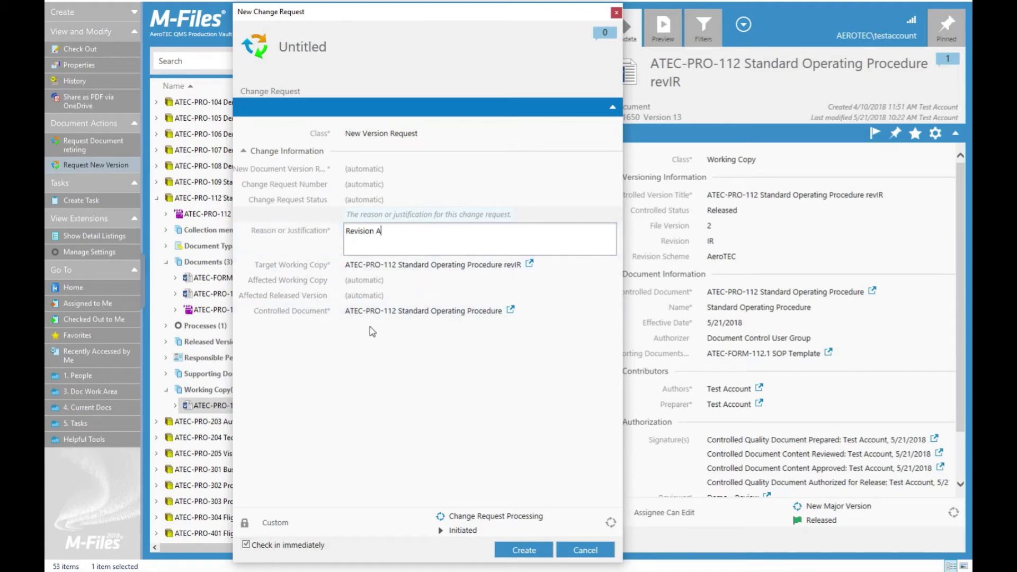
{"action": "left_click", "coordinate": [534, 554]}
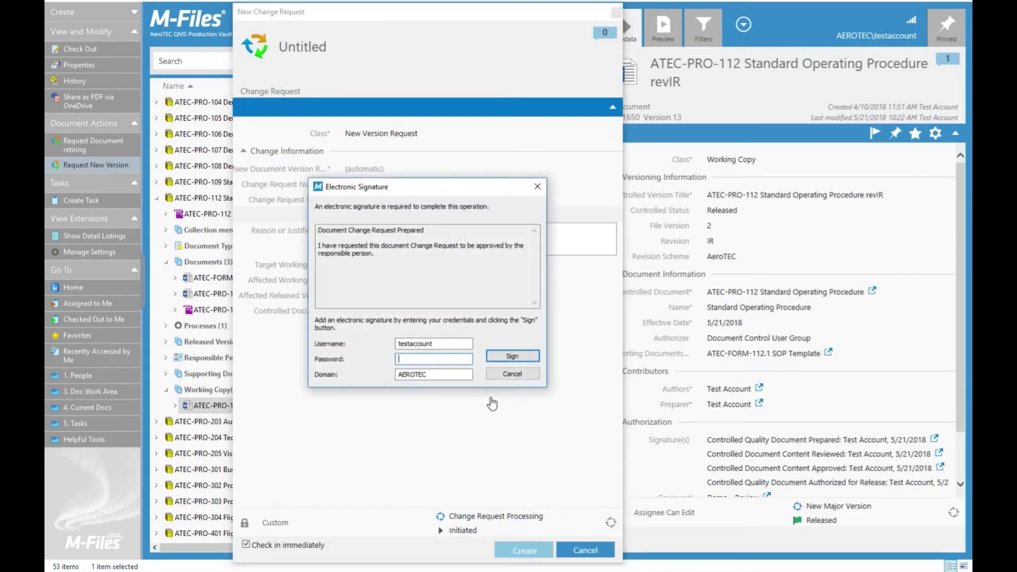
{"action": "type", "text": "•"}
{"action": "key", "text": "Return"}
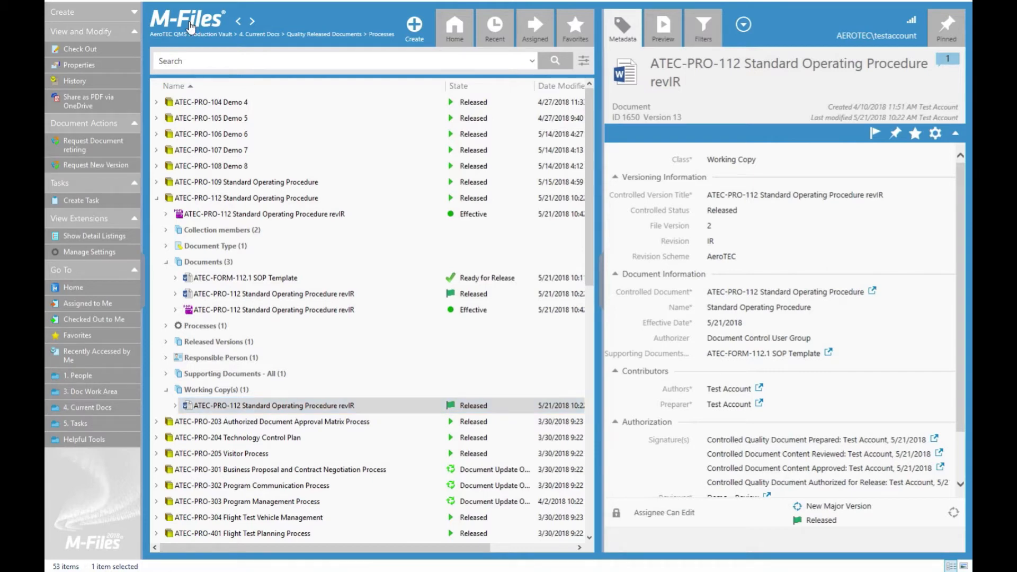
{"action": "left_click", "coordinate": [189, 25]}
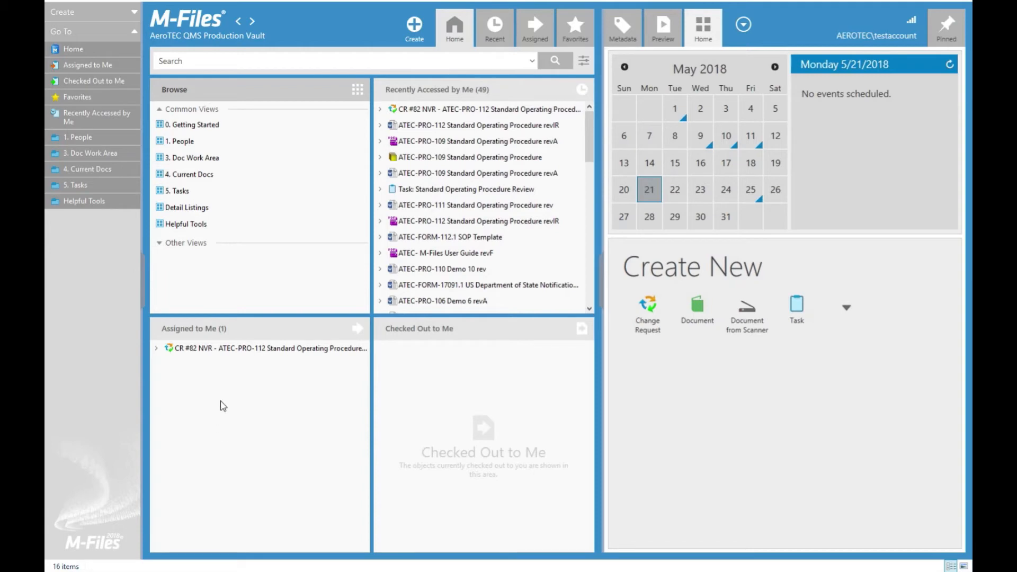
Step: Approve change request CR #82 for ATEC-PRO-112 and sign with the account password
{"action": "left_click", "coordinate": [238, 350]}
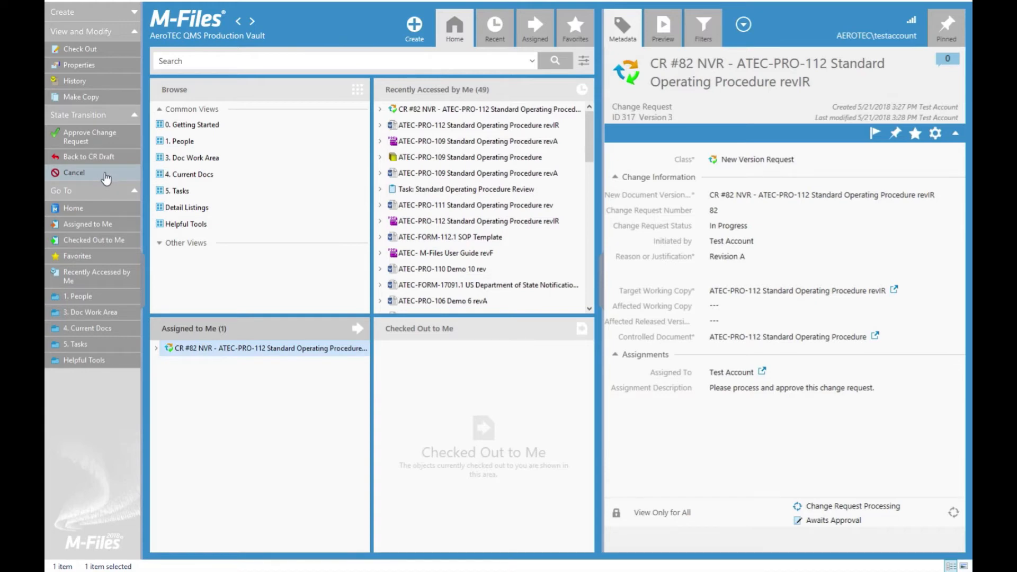
{"action": "left_click", "coordinate": [112, 142]}
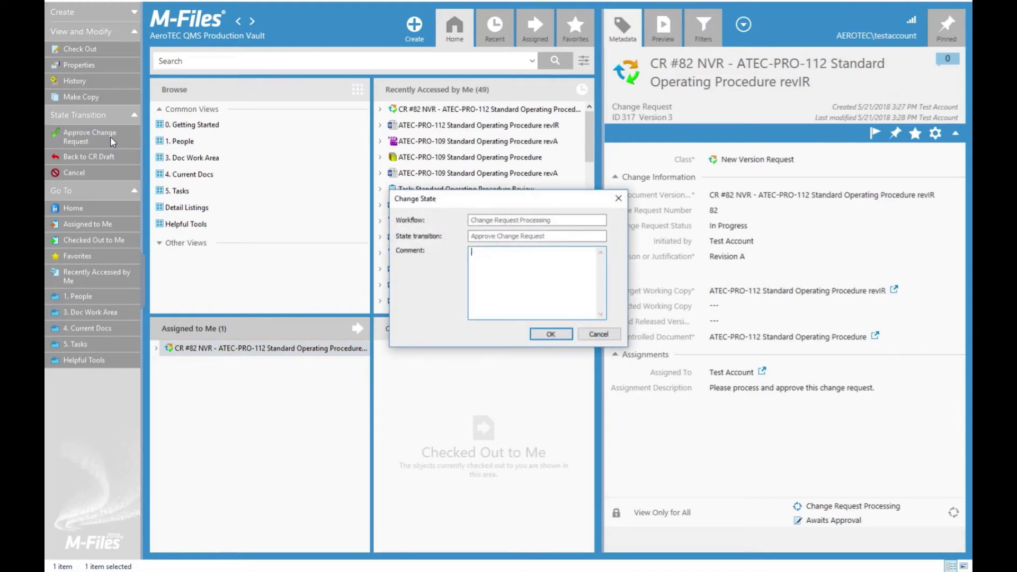
{"action": "left_click", "coordinate": [560, 332]}
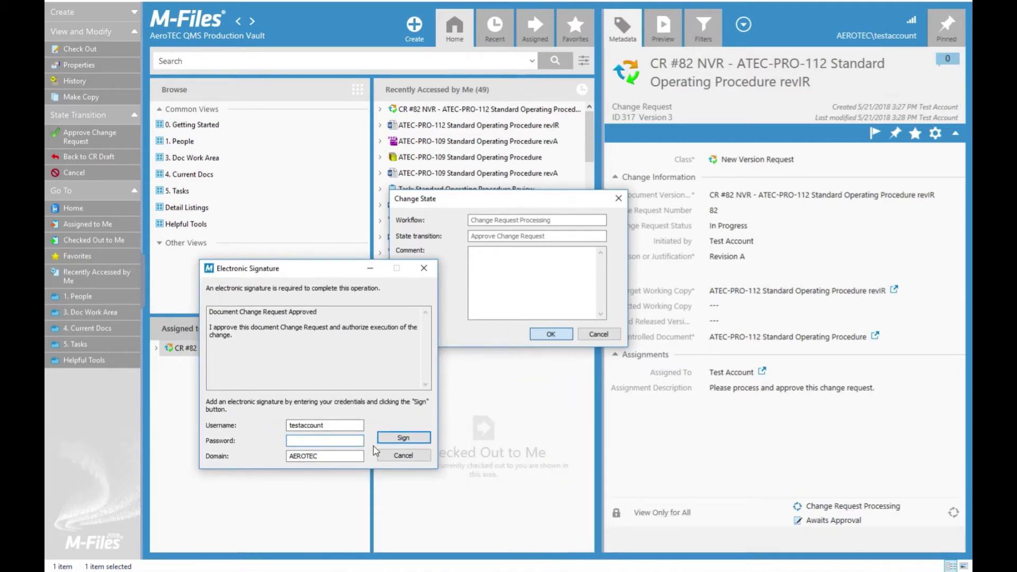
{"action": "type", "text": "•"}
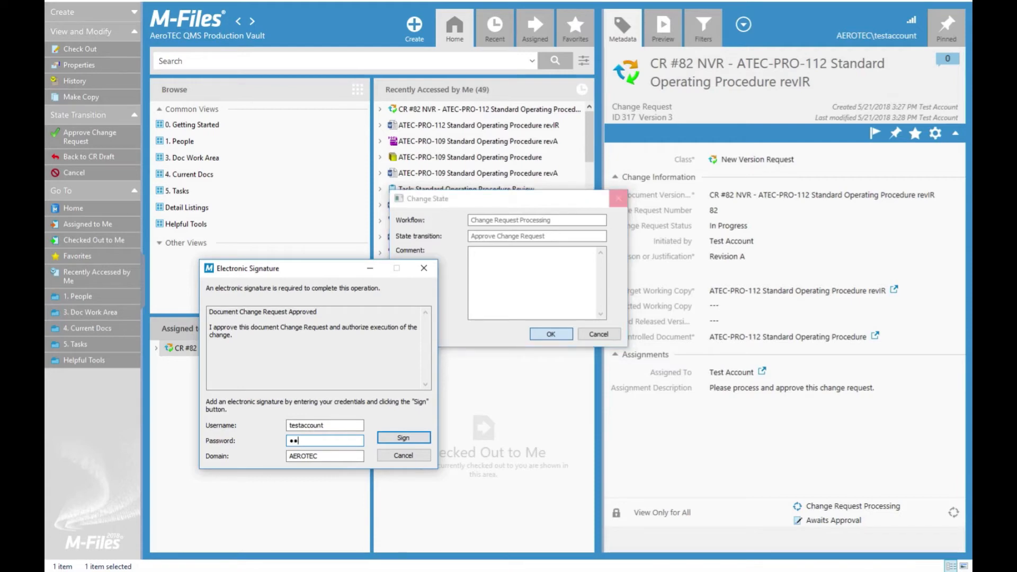
{"action": "key", "text": "Return"}
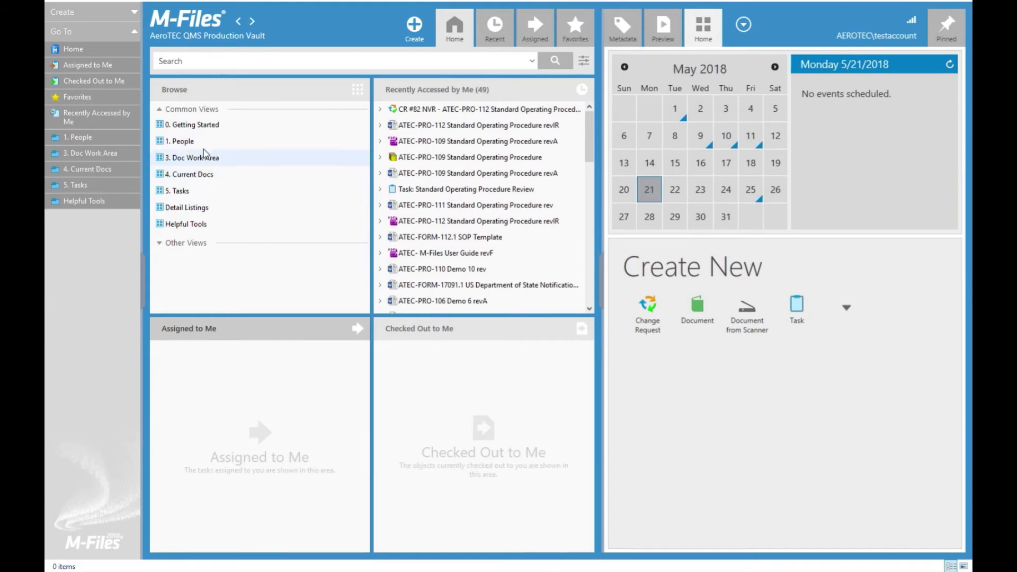
Step: Search the vault for 112 and expand the ATEC-PRO-112 collection's documents
{"action": "left_click", "coordinate": [204, 63]}
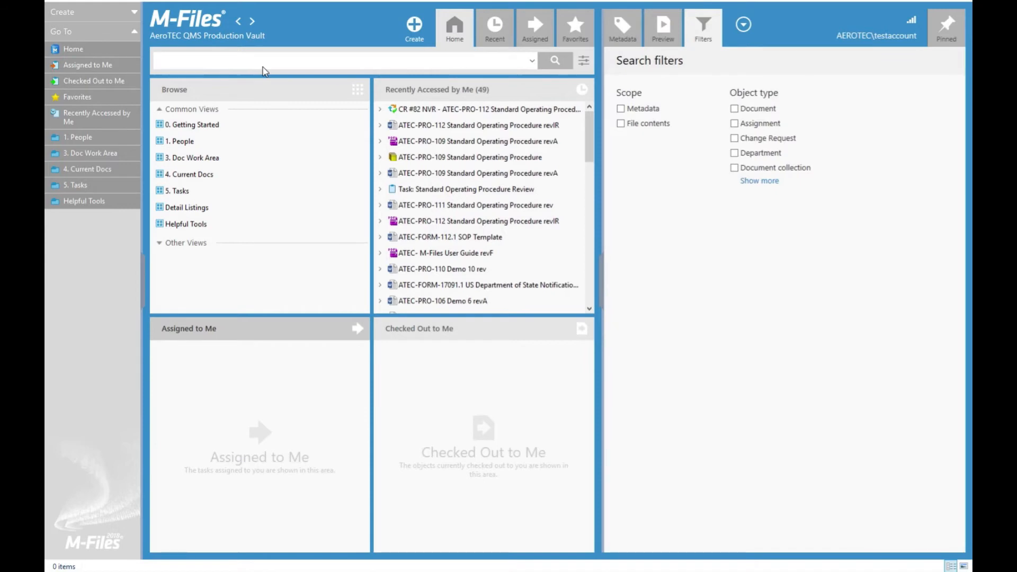
{"action": "type", "text": "11"}
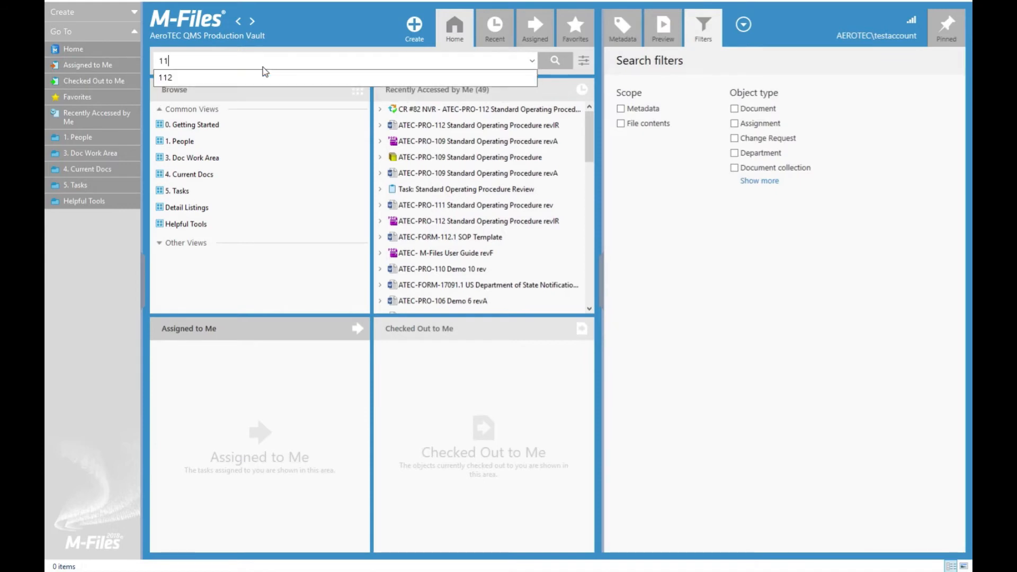
{"action": "key", "text": "Return"}
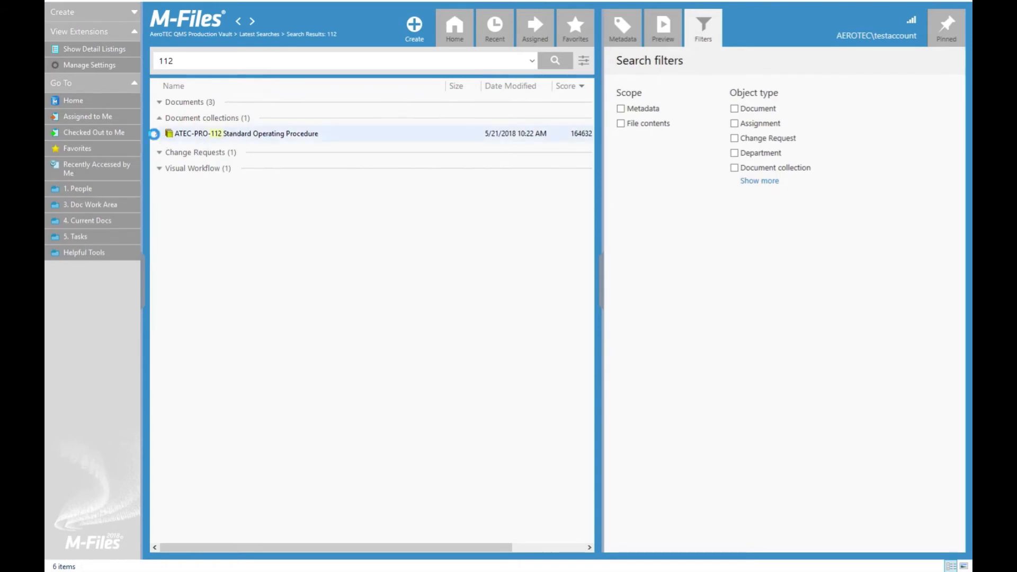
{"action": "left_click", "coordinate": [156, 134]}
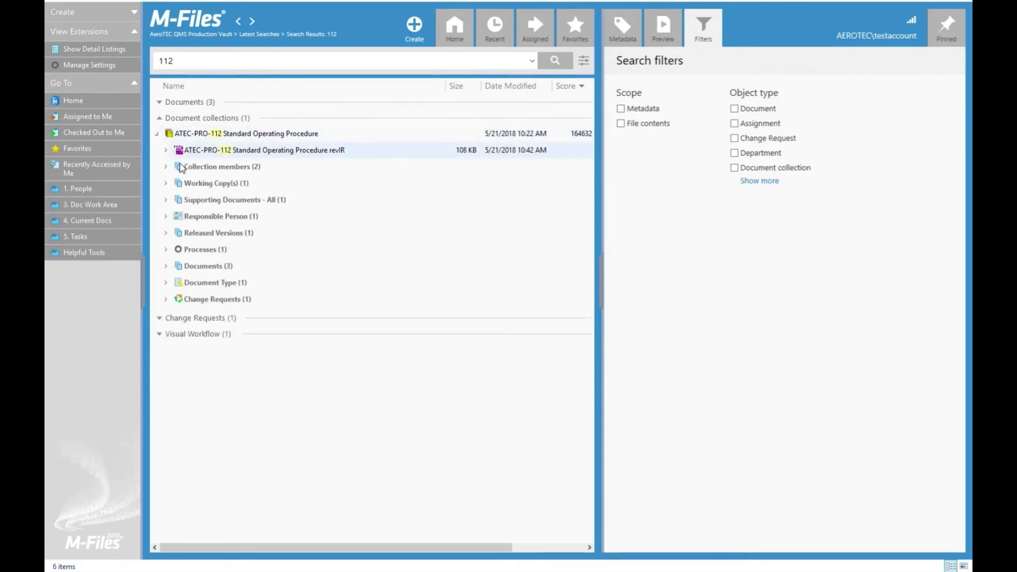
{"action": "left_click", "coordinate": [166, 267]}
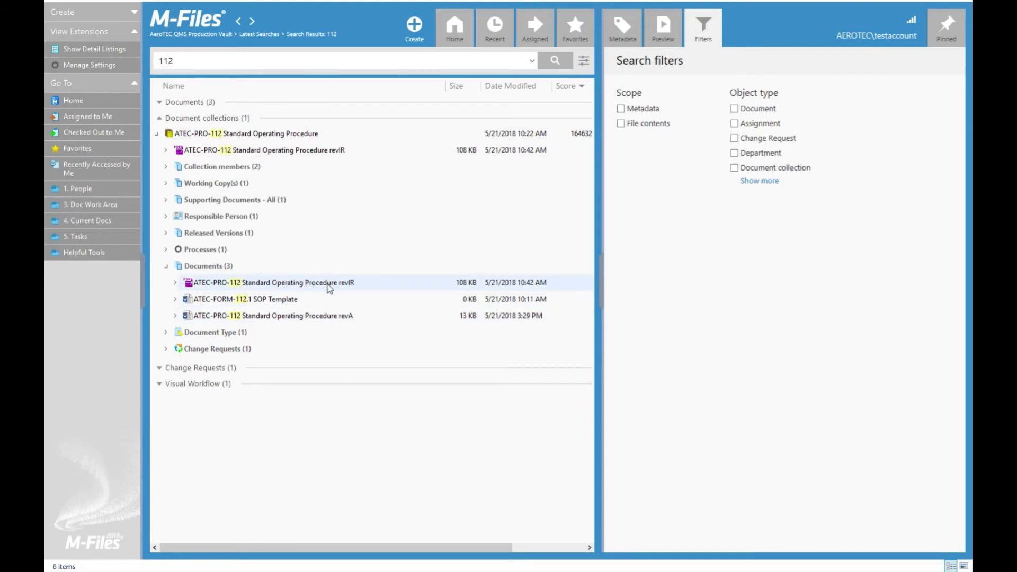
Step: Open the ATEC-PRO-112 revA working copy, declining the check-out prompt
{"action": "left_click", "coordinate": [166, 183]}
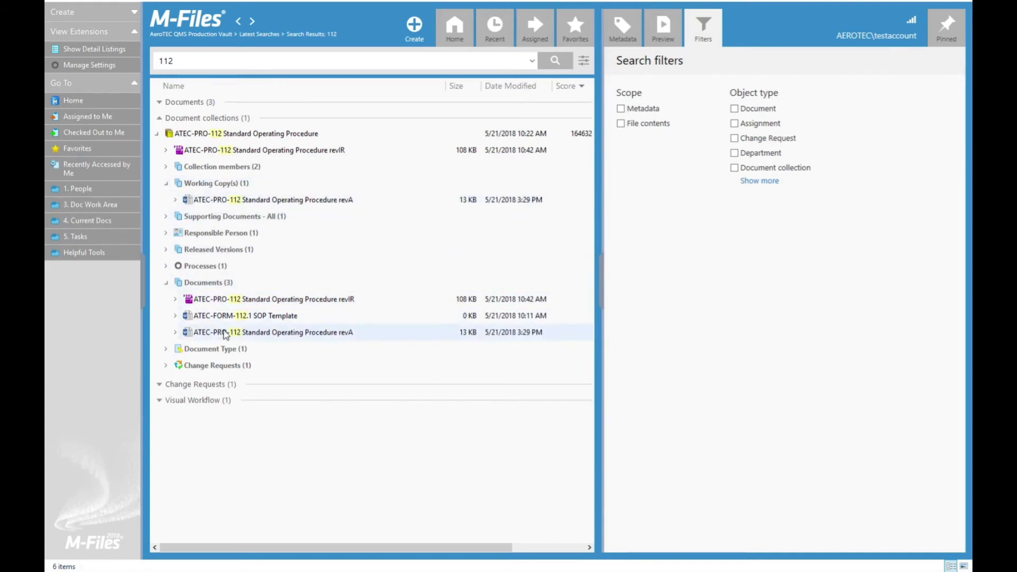
{"action": "left_click", "coordinate": [265, 200]}
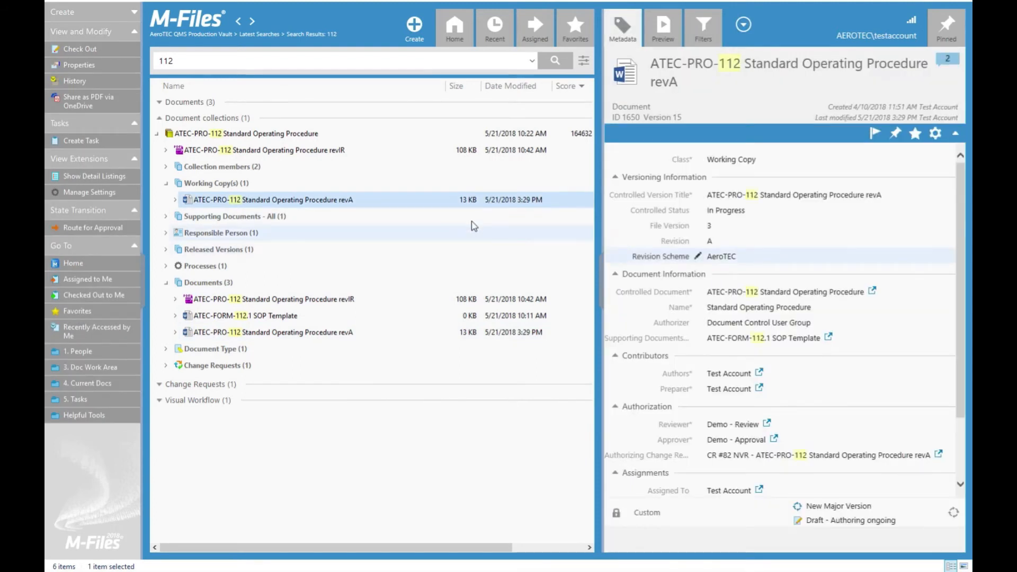
{"action": "double_click", "coordinate": [334, 200]}
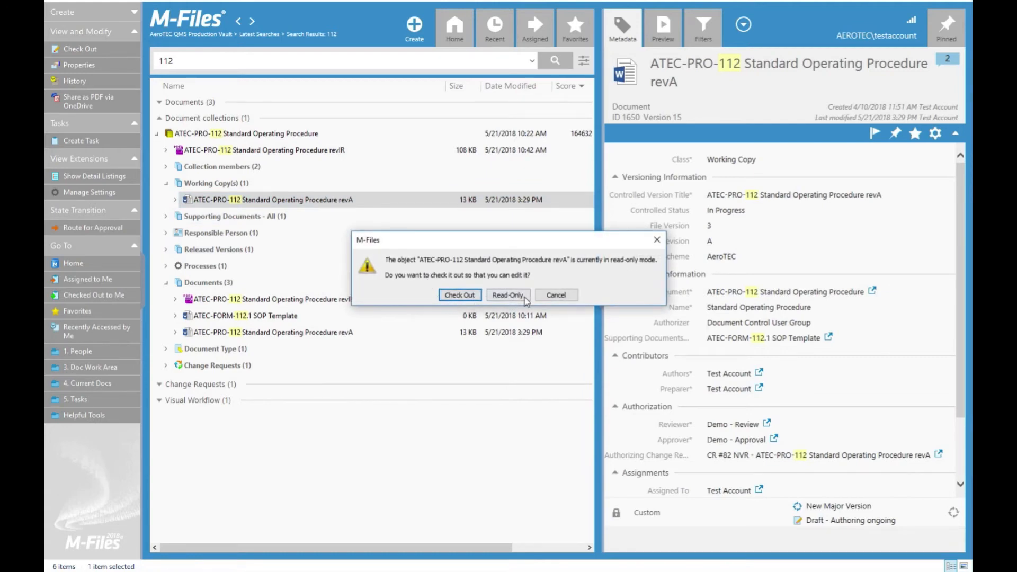
{"action": "left_click", "coordinate": [563, 298]}
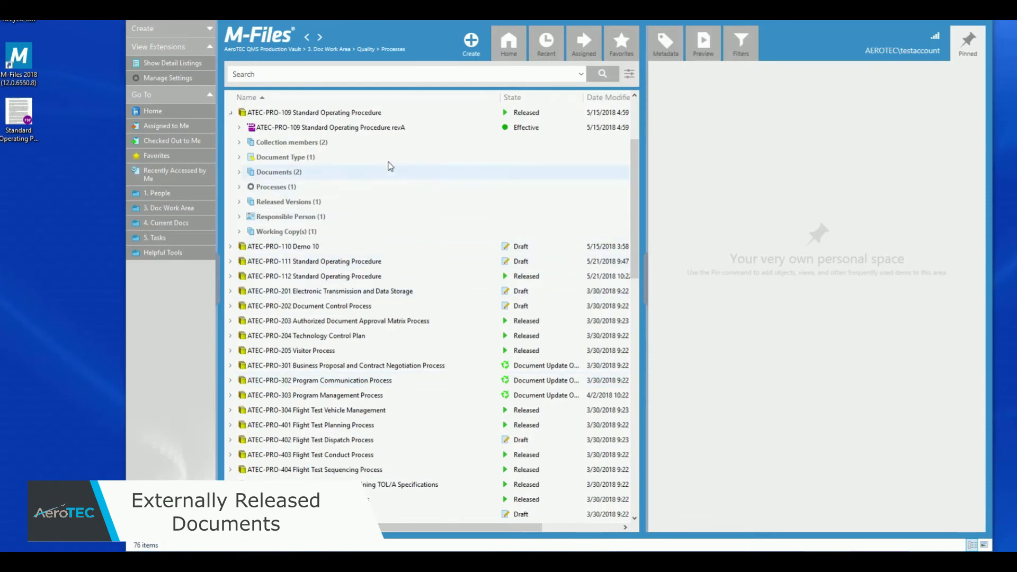
Step: Preview the ATEC-PRO-109 revA released version, then expand the collection's two documents
{"action": "left_click", "coordinate": [334, 130]}
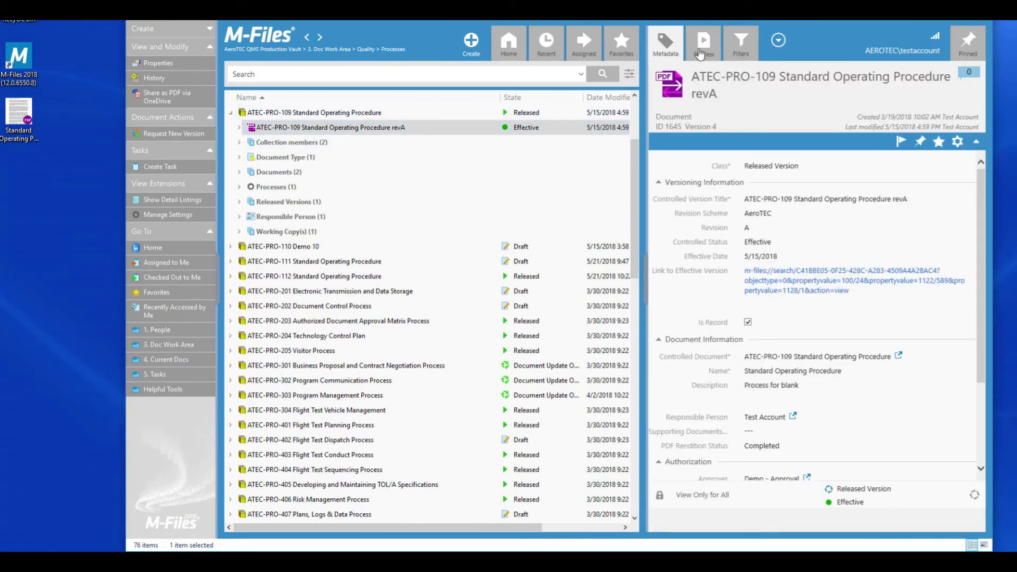
{"action": "left_click", "coordinate": [703, 43]}
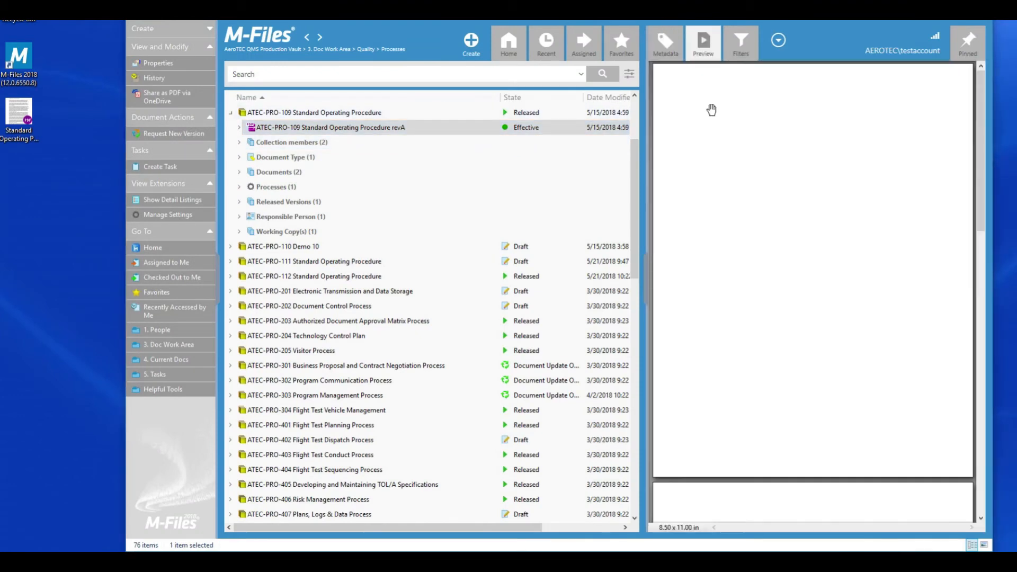
{"action": "left_click", "coordinate": [668, 51]}
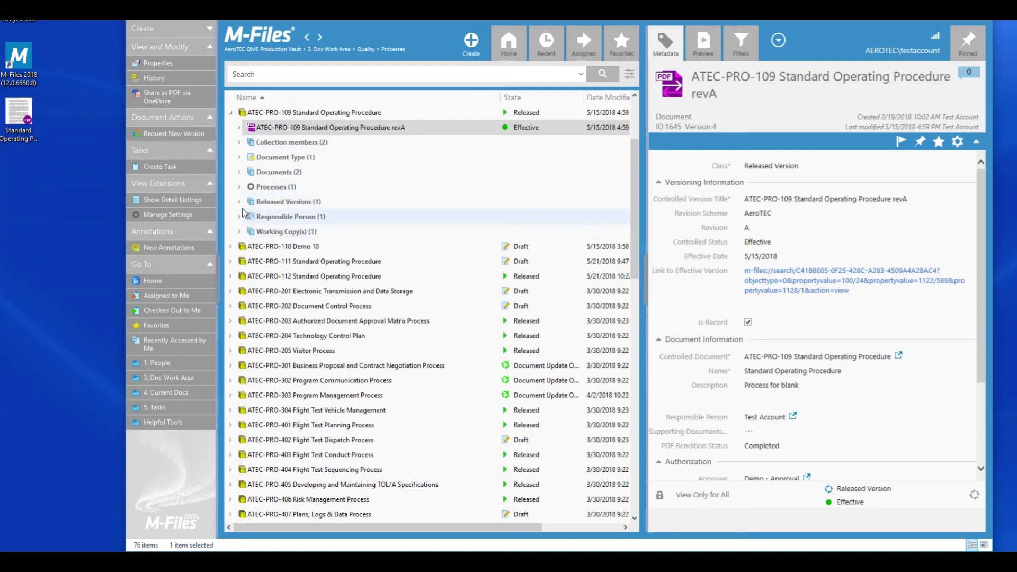
{"action": "left_click", "coordinate": [239, 172]}
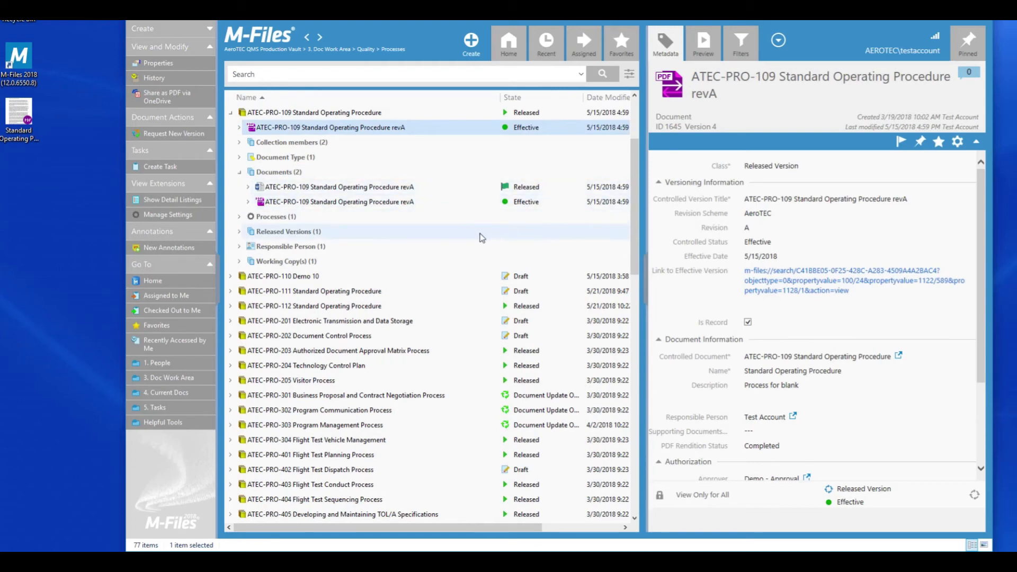
{"action": "left_click", "coordinate": [30, 137]}
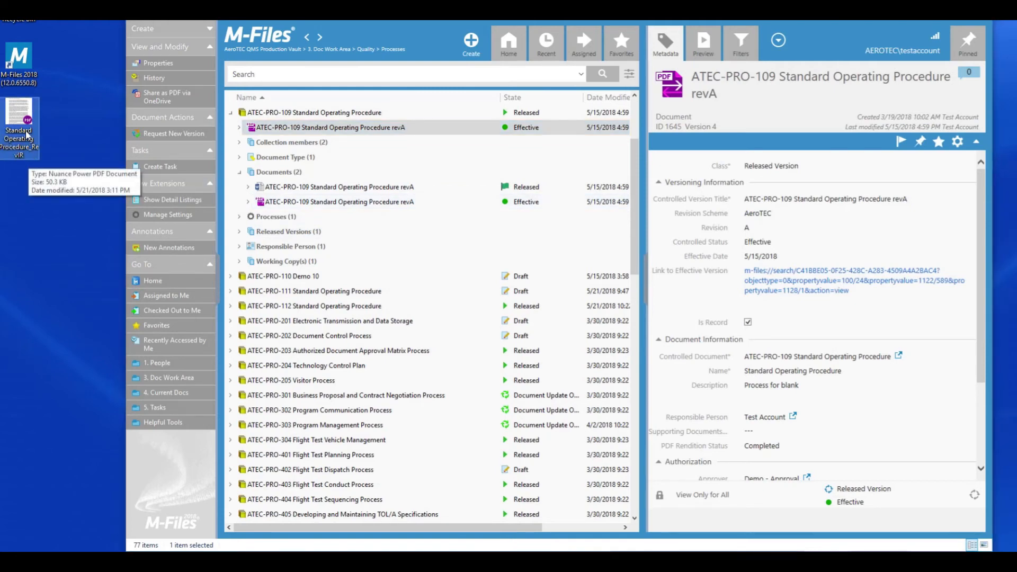
Step: Drag the Standard Operating Procedure_RevIR PDF from the desktop into the vault's Home view
{"action": "left_click_drag", "start_coordinate": [28, 130], "coordinate": [81, 189]}
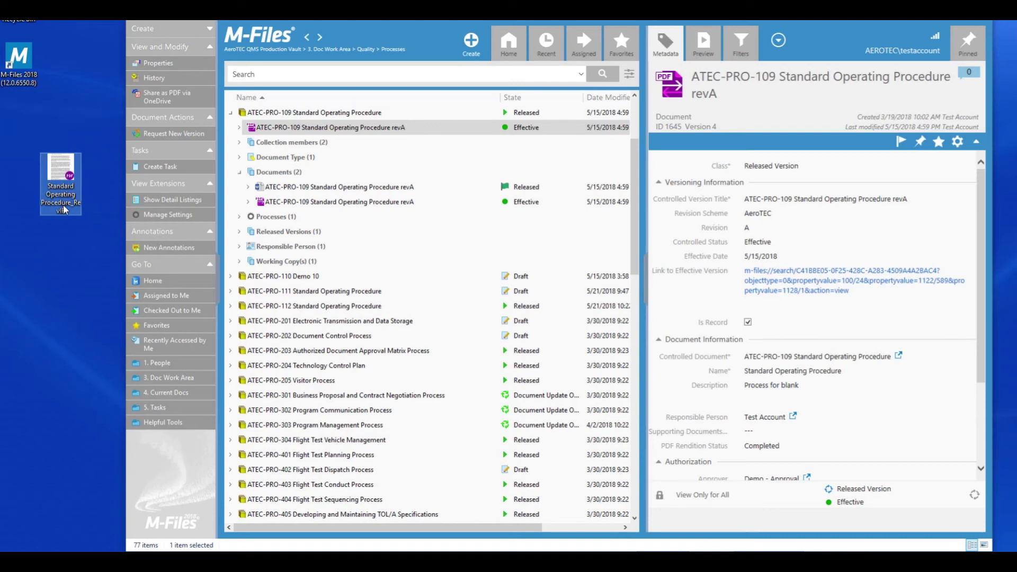
{"action": "left_click", "coordinate": [274, 42]}
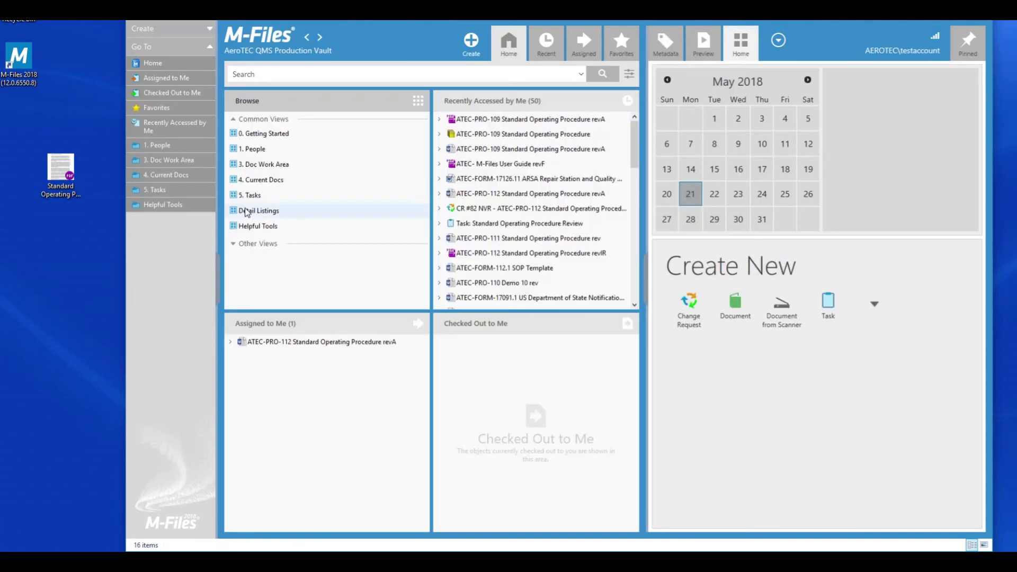
{"action": "left_click_drag", "start_coordinate": [68, 177], "coordinate": [329, 427]}
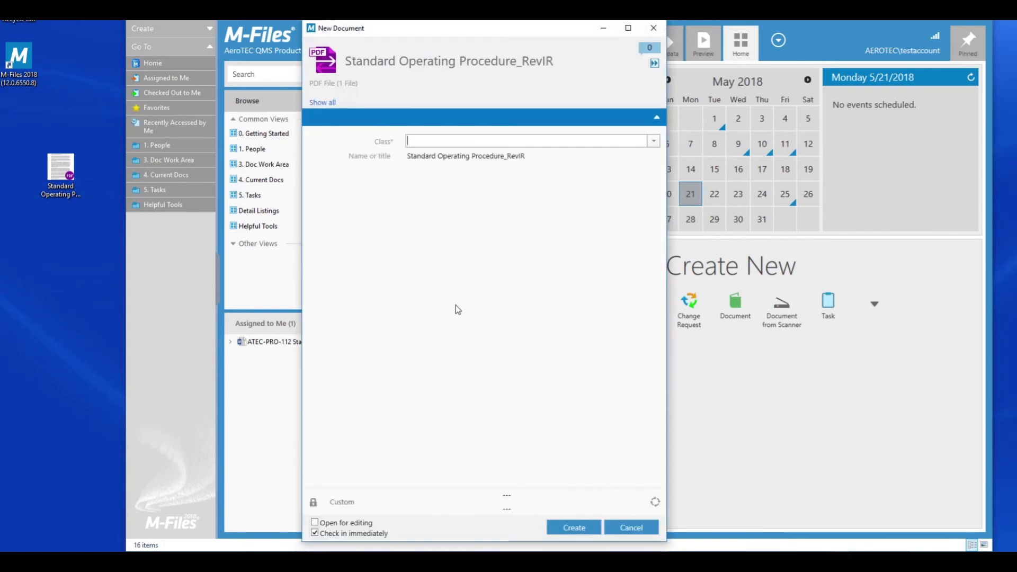
Step: Class the PDF as Externally Released Document and remove '_RevIR' from its name
{"action": "left_click", "coordinate": [655, 142]}
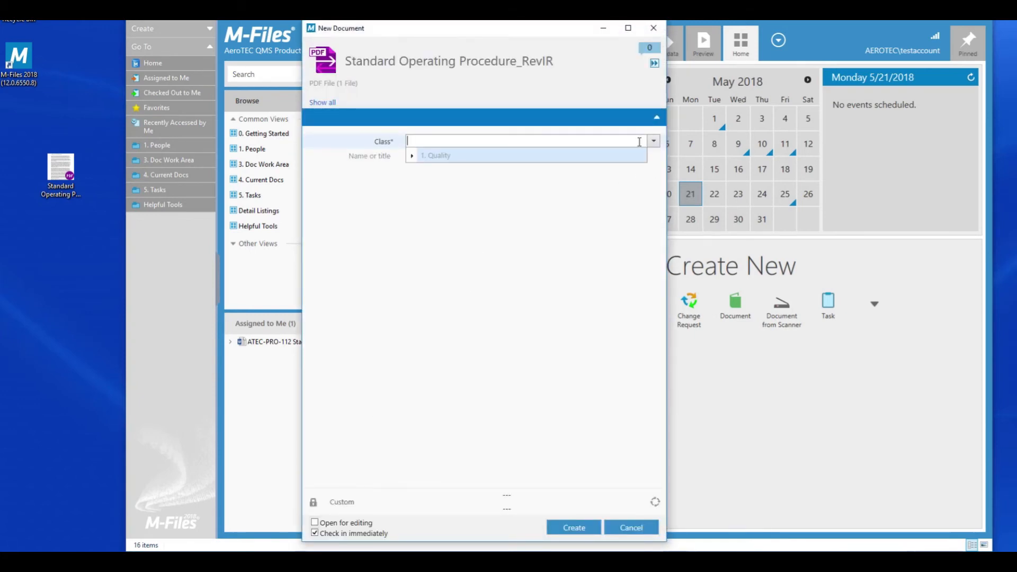
{"action": "left_click", "coordinate": [411, 156]}
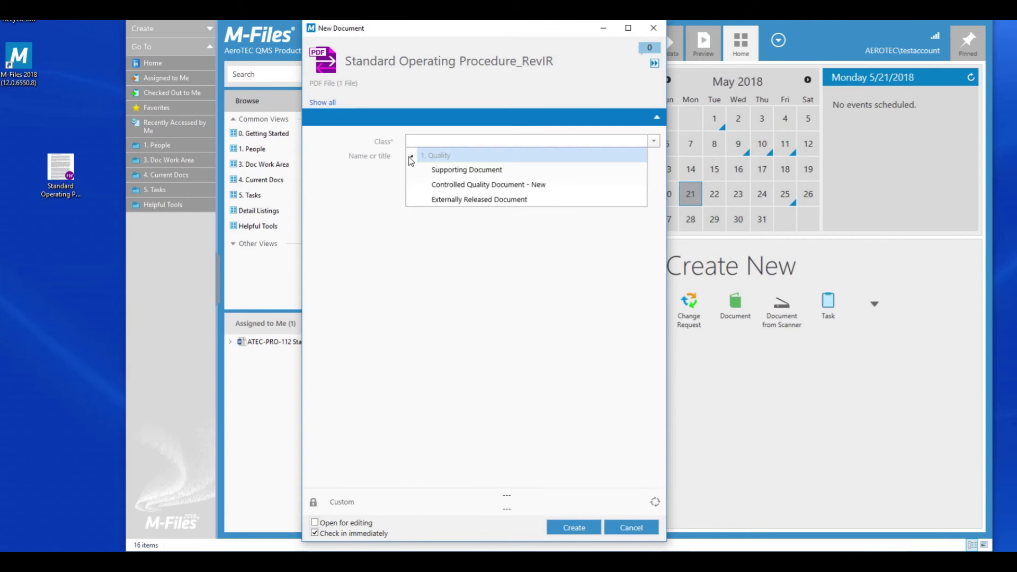
{"action": "left_click", "coordinate": [434, 204]}
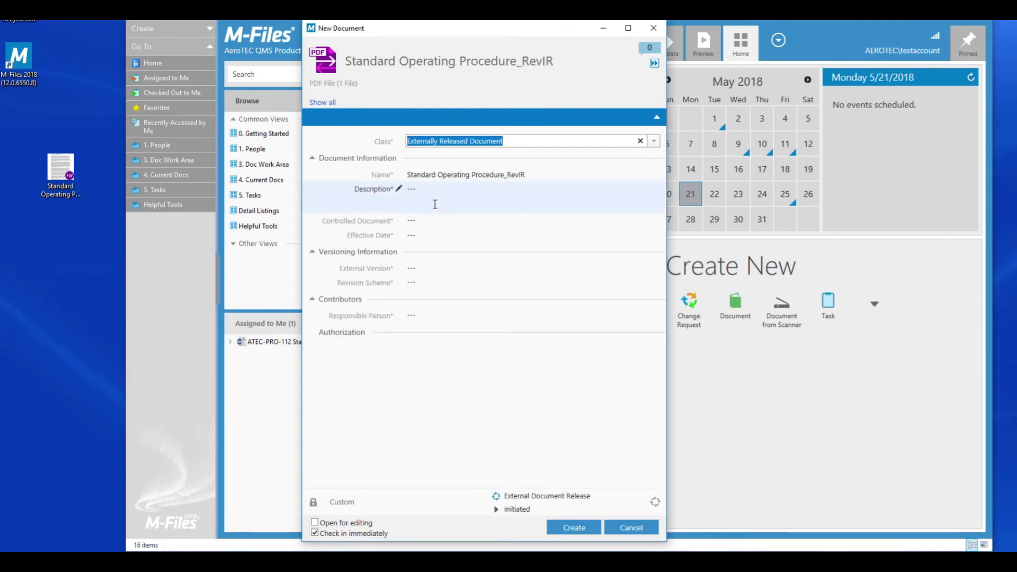
{"action": "left_click", "coordinate": [461, 176]}
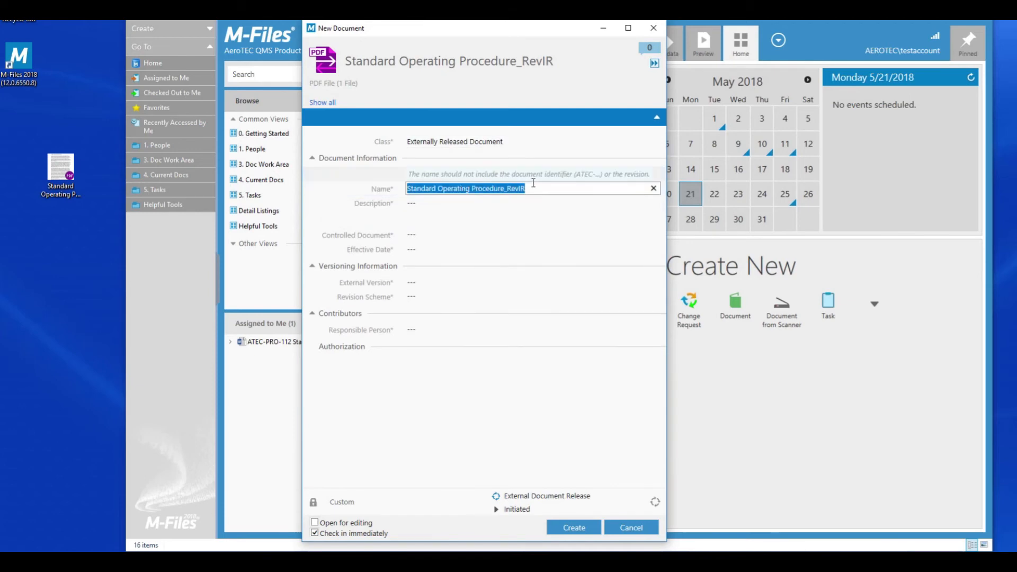
{"action": "left_click", "coordinate": [543, 190]}
{"action": "key", "text": "shift+Left"}
{"action": "key", "text": "shift+Left"}
{"action": "key", "text": "shift+Left"}
{"action": "key", "text": "shift+Left"}
{"action": "key", "text": "shift+Left"}
{"action": "key", "text": "shift+Left"}
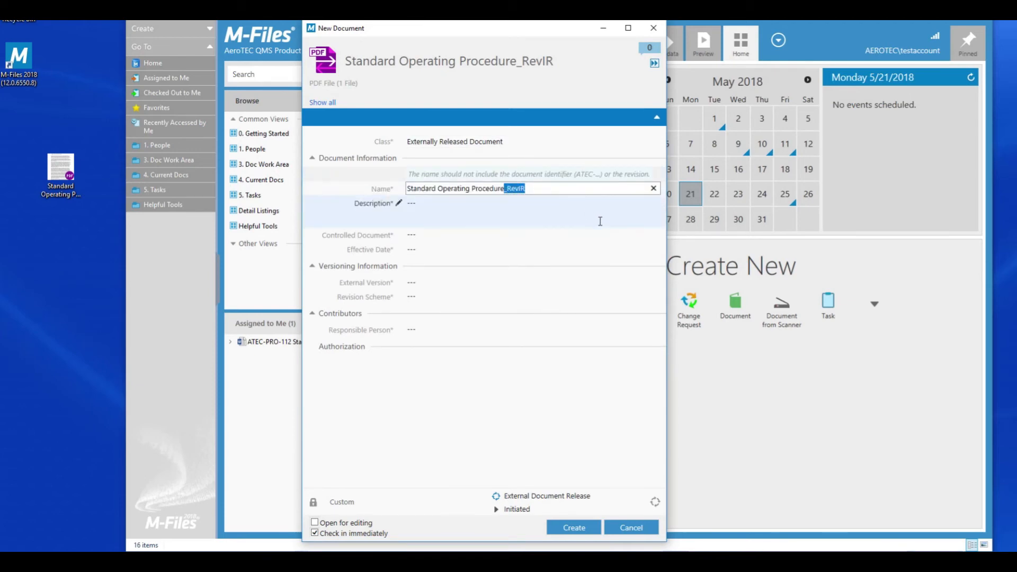
{"action": "key", "text": "BackSpace"}
Step: Enter the description 'Externally Released Version of SOP'
{"action": "left_click", "coordinate": [539, 220]}
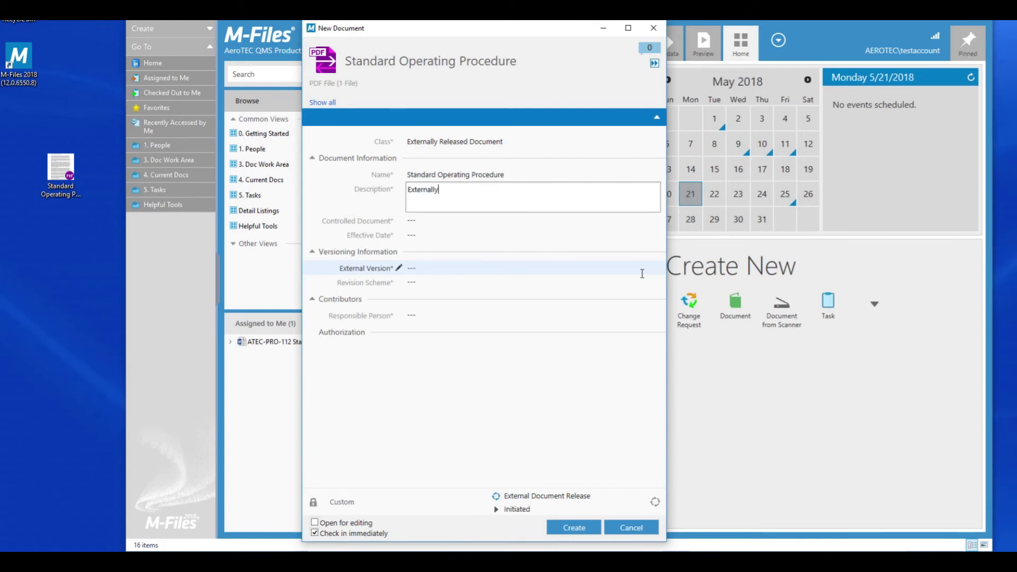
{"action": "type", "text": "Externally Released Version of SOP"}
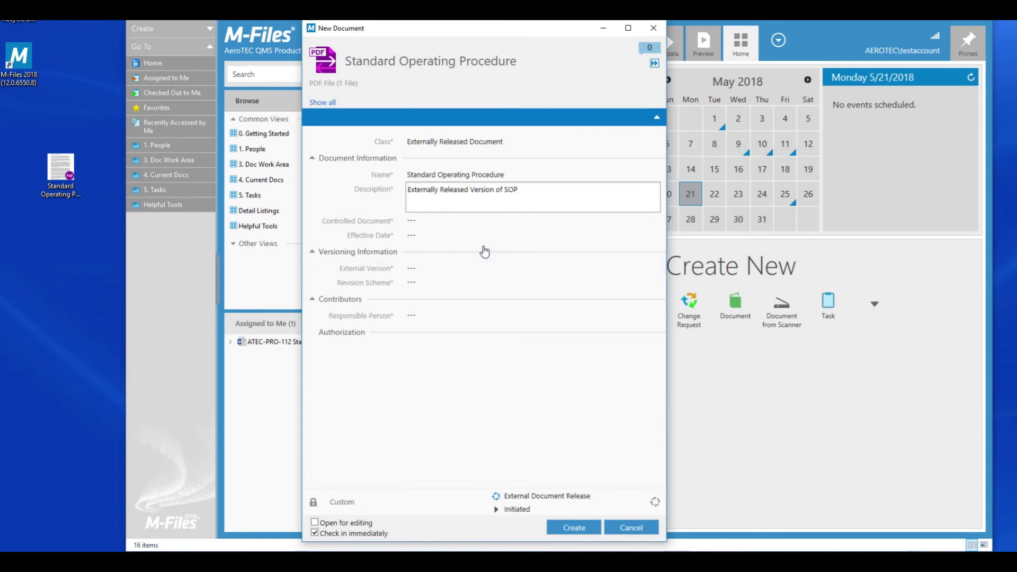
{"action": "left_click", "coordinate": [433, 224]}
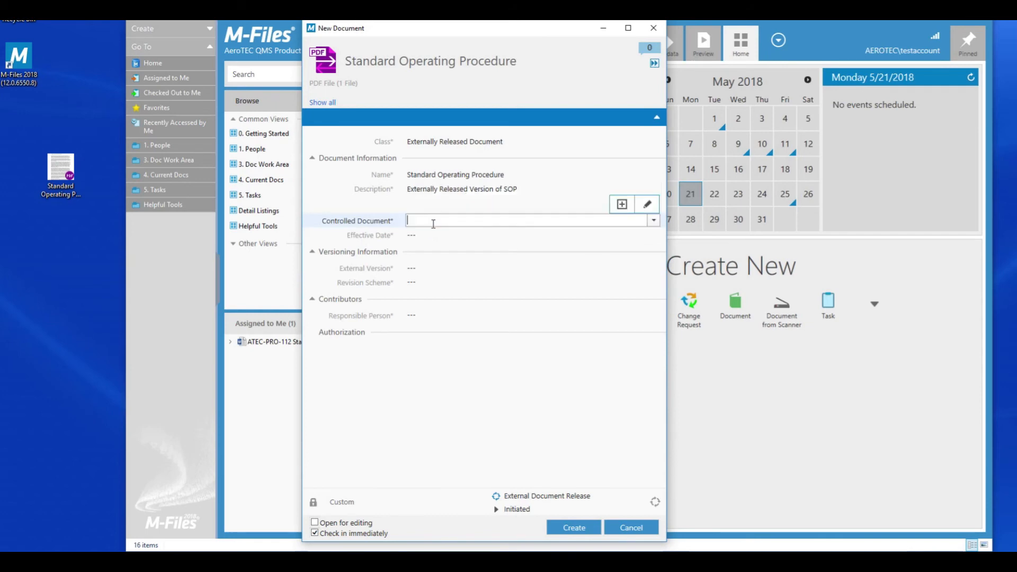
Step: Set Controlled Document to ATEC-PRO-109 Standard Operating Procedure and accept the responsible-person auto-fill
{"action": "left_click", "coordinate": [653, 220]}
{"action": "scroll", "coordinate": [498, 329], "scroll_direction": "down", "scroll_amount": 3}
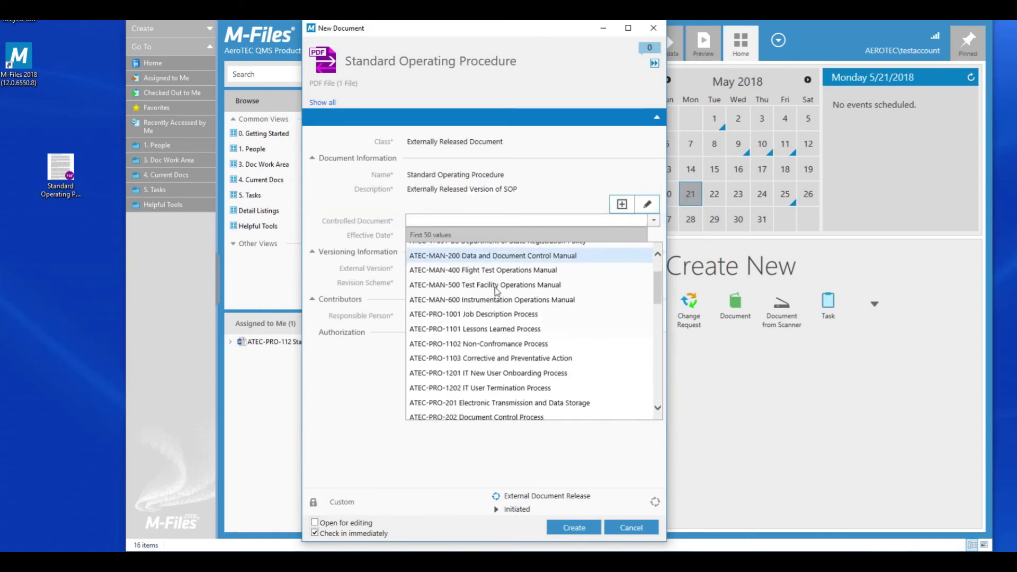
{"action": "scroll", "coordinate": [487, 371], "scroll_direction": "up", "scroll_amount": 3}
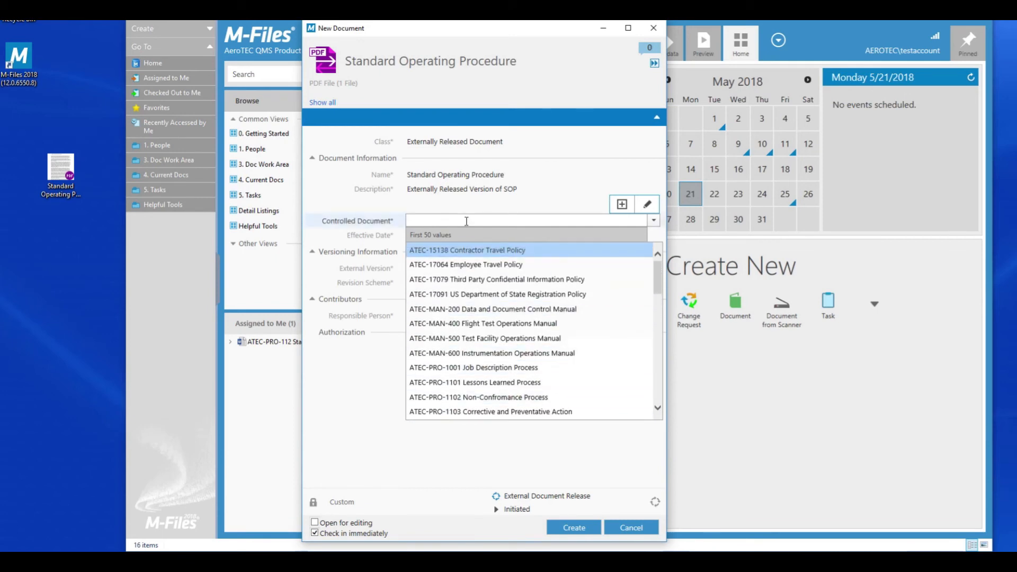
{"action": "type", "text": "10"}
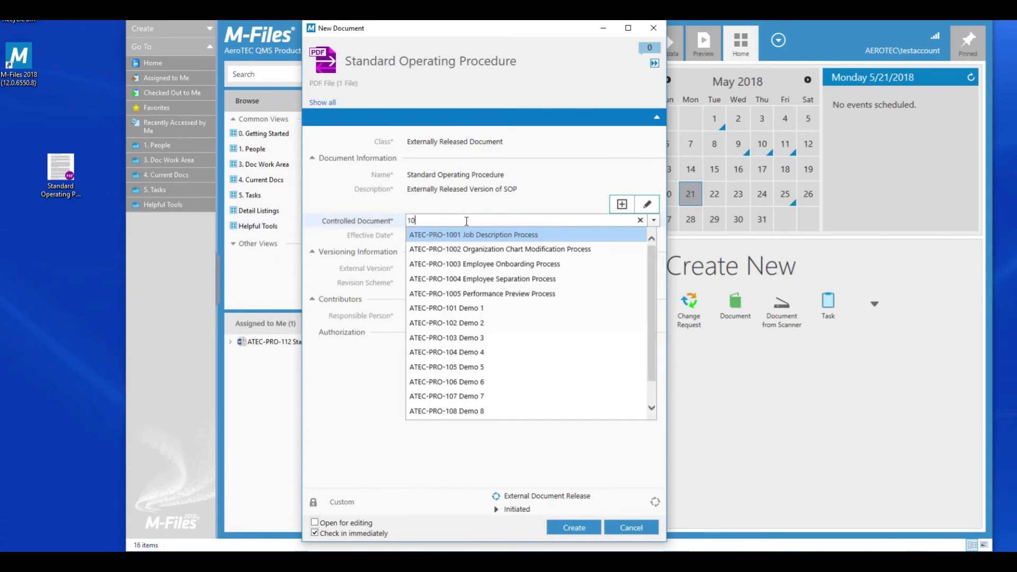
{"action": "type", "text": "9"}
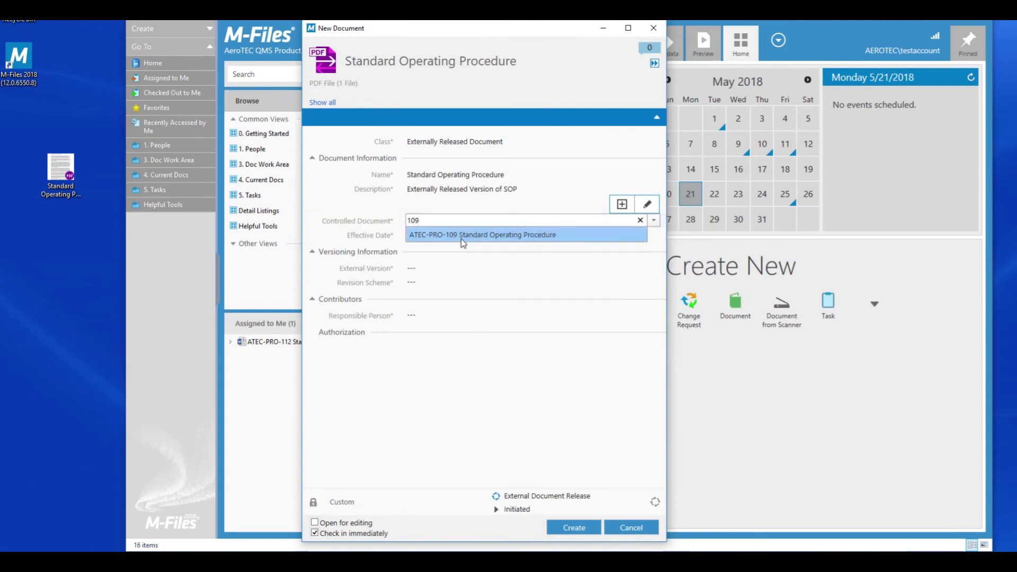
{"action": "left_click", "coordinate": [461, 236]}
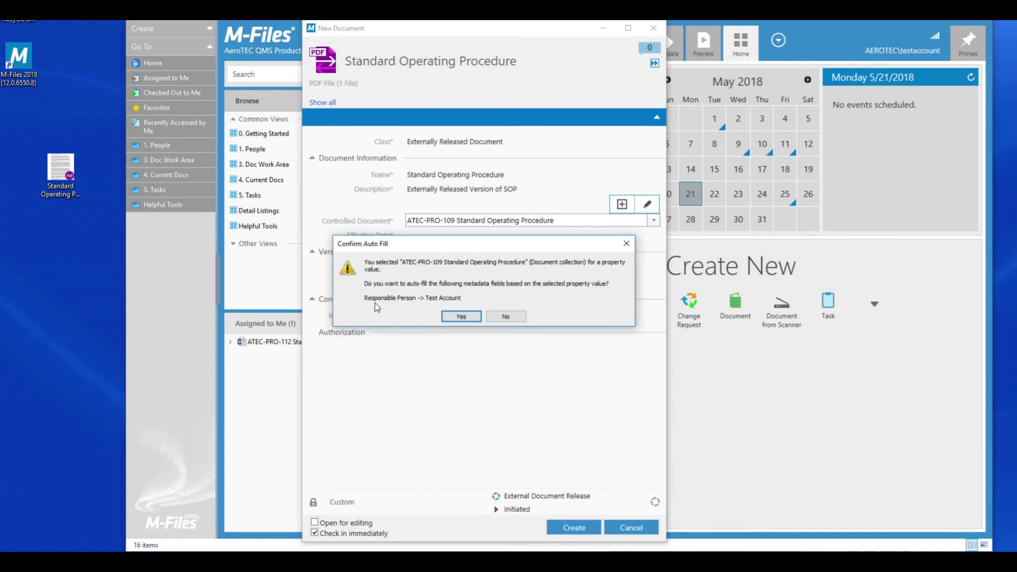
{"action": "left_click", "coordinate": [463, 317]}
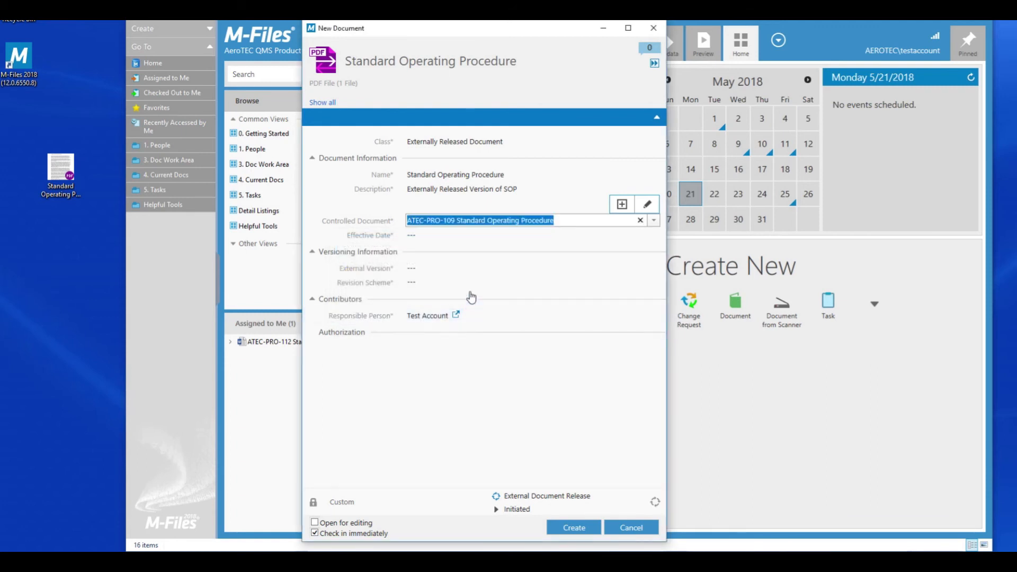
Step: Set the effective date to 5/11/2016
{"action": "left_click", "coordinate": [423, 236]}
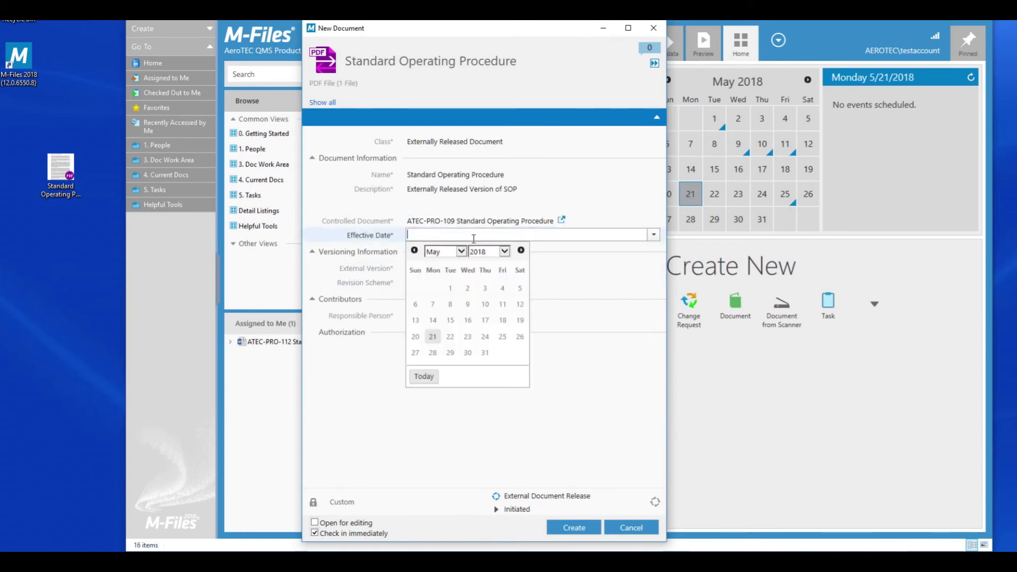
{"action": "left_click", "coordinate": [461, 251]}
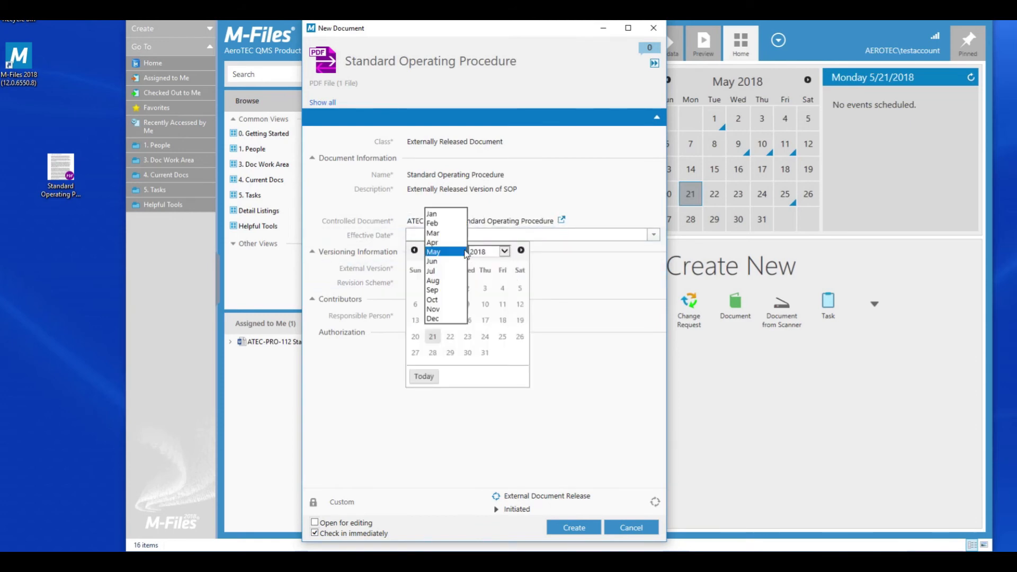
{"action": "left_click", "coordinate": [504, 252]}
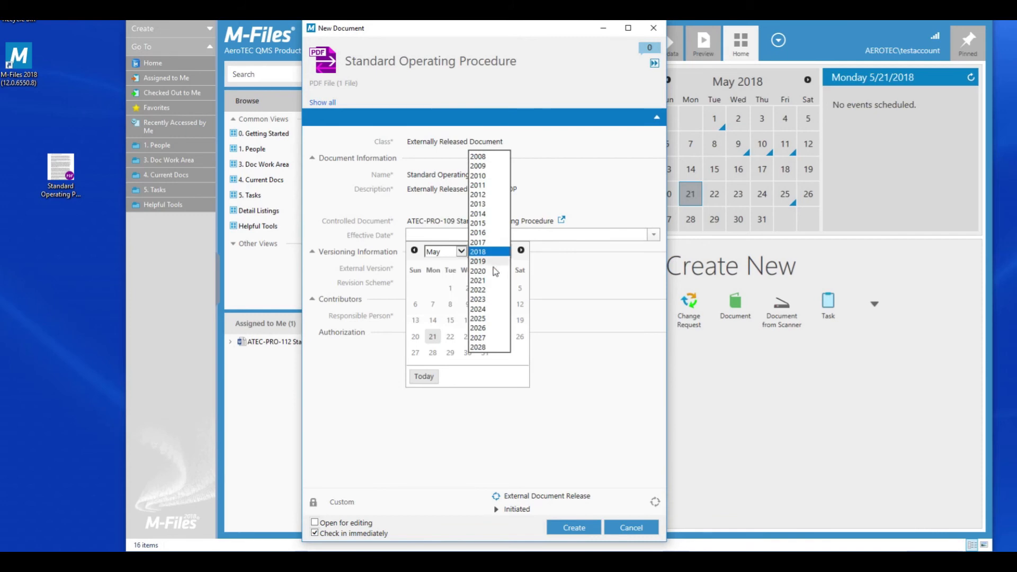
{"action": "left_click", "coordinate": [489, 233]}
{"action": "left_click", "coordinate": [468, 304]}
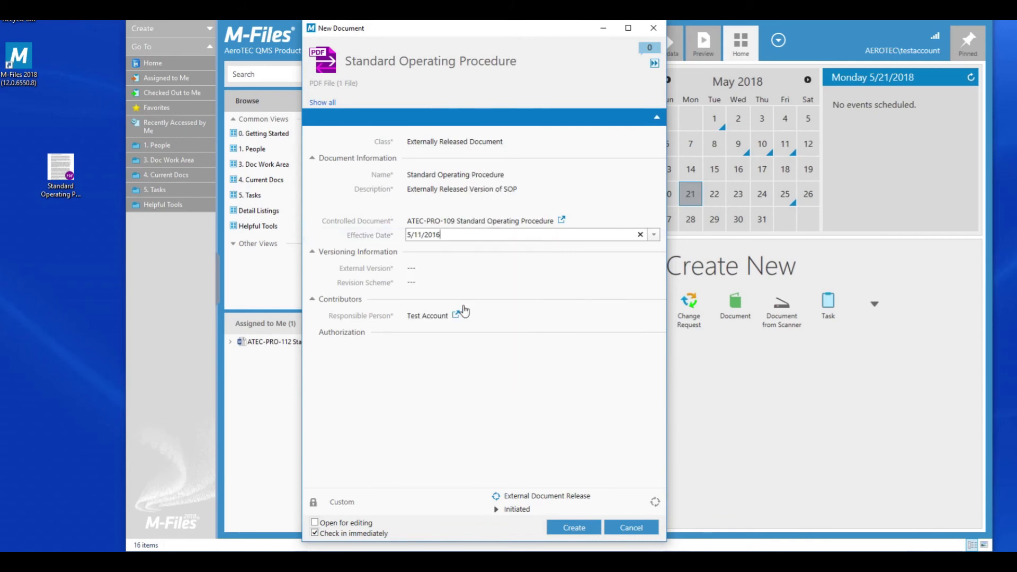
Step: Enter external version IR and choose the AeroTEC revision scheme
{"action": "left_click", "coordinate": [440, 268]}
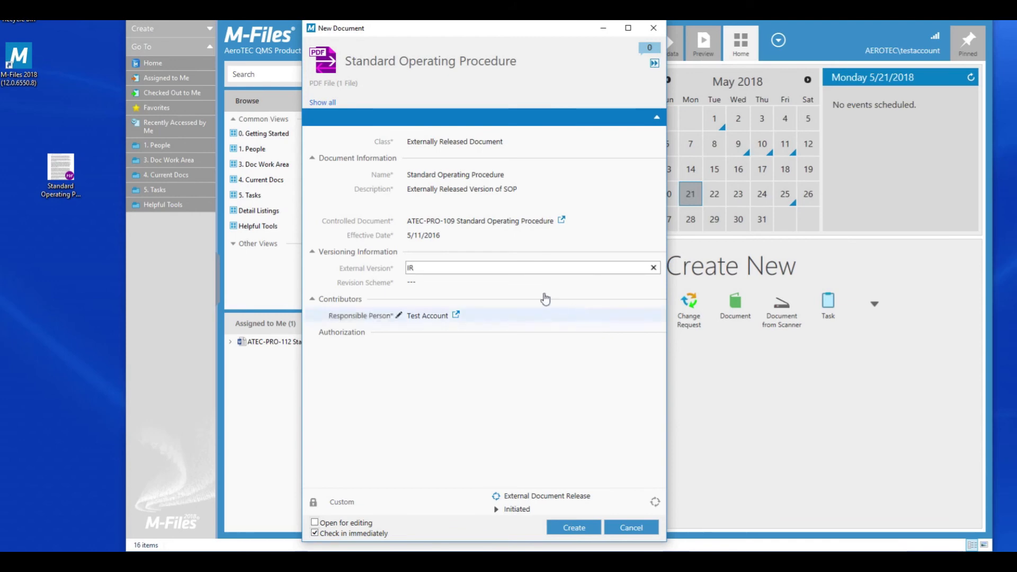
{"action": "left_click", "coordinate": [524, 283]}
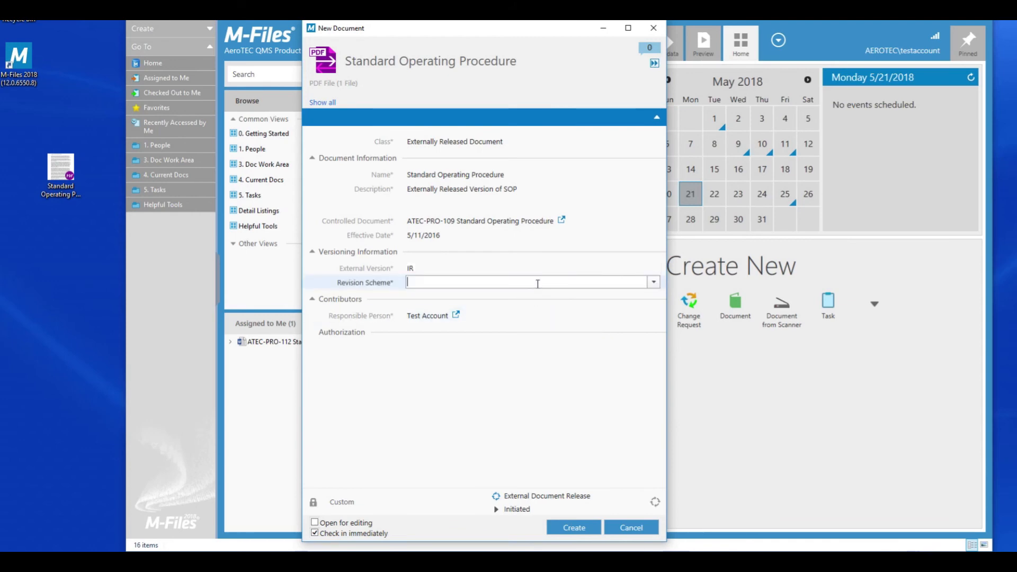
{"action": "left_click", "coordinate": [653, 283]}
{"action": "left_click", "coordinate": [595, 296]}
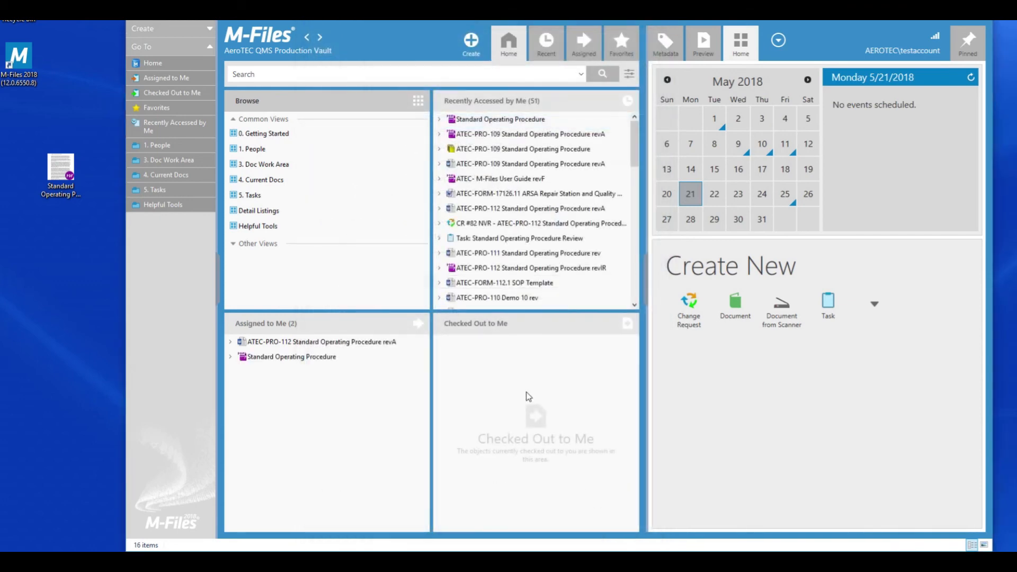
Step: Select the new Standard Operating Procedure under Assigned to Me to view its metadata
{"action": "left_click", "coordinate": [318, 363]}
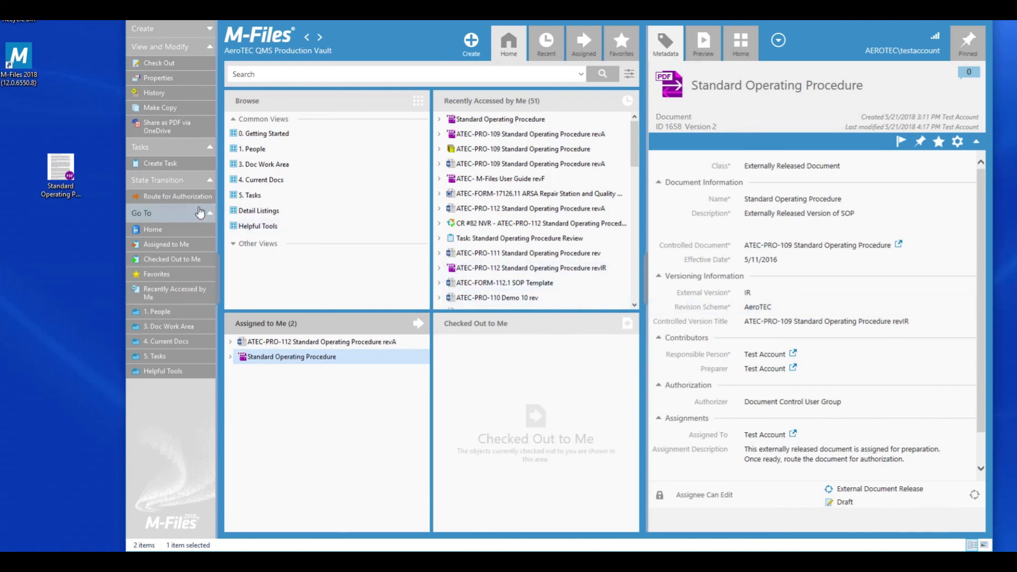
Step: Route the document for authorization, confirming the state change and e-signing with the account password
{"action": "left_click", "coordinate": [183, 197]}
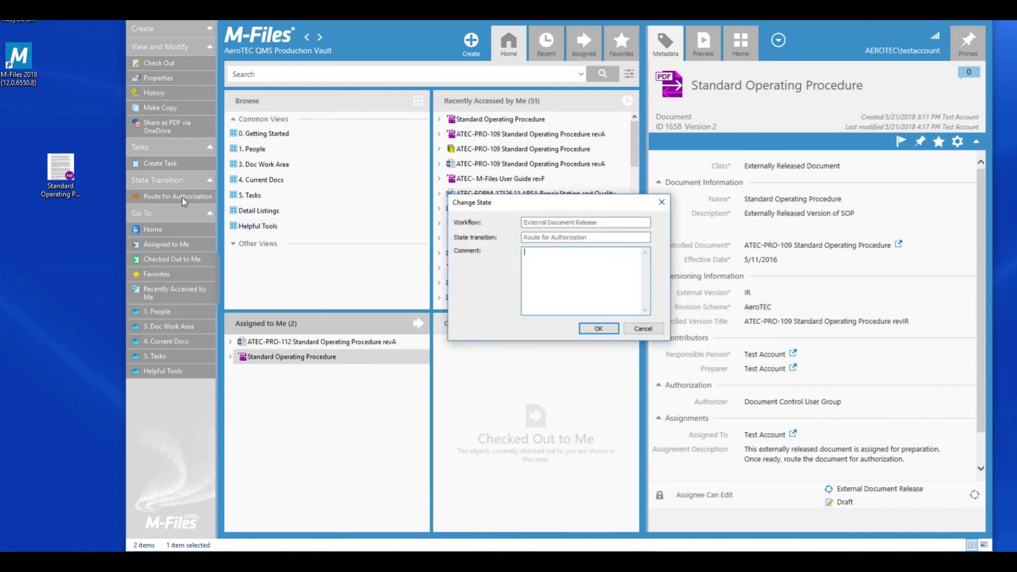
{"action": "left_click", "coordinate": [593, 328]}
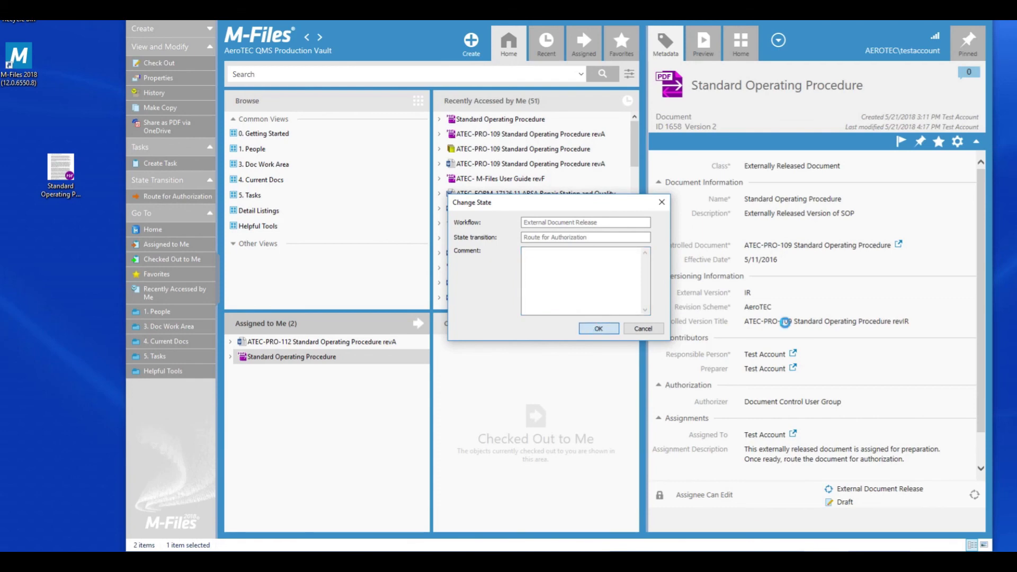
{"action": "left_click_drag", "start_coordinate": [776, 342], "coordinate": [418, 244]}
{"action": "type", "text": "••••"}
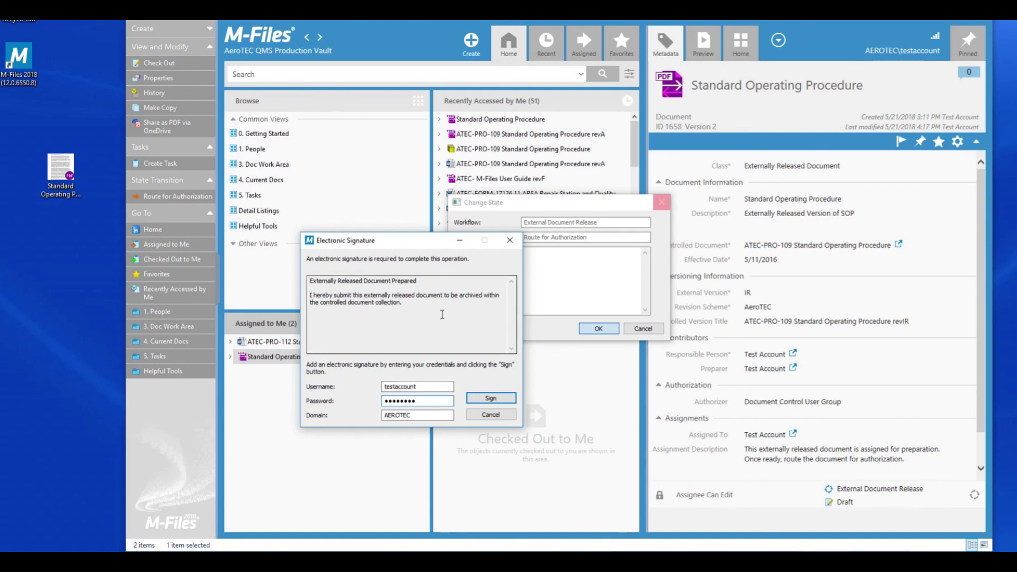
{"action": "left_click", "coordinate": [491, 399]}
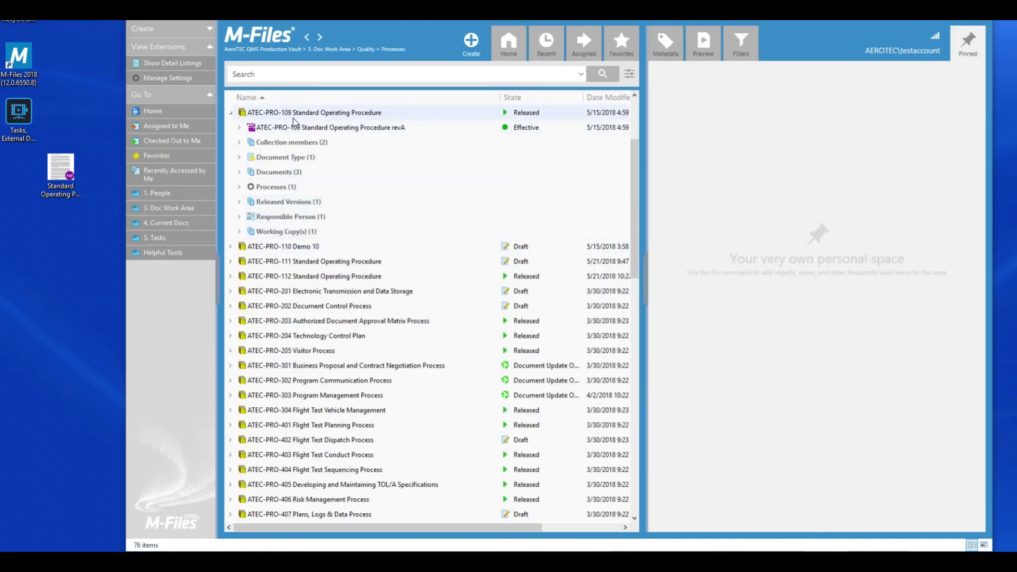
Step: Expand ATEC-PRO-109's three documents, select the Superseded revIR, and preview it before returning to Metadata
{"action": "left_click", "coordinate": [240, 173]}
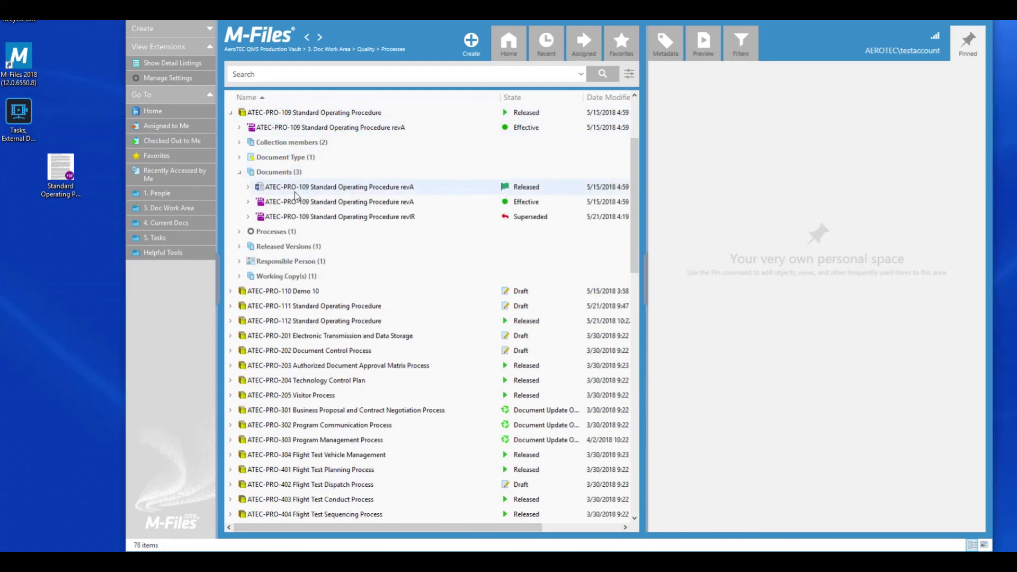
{"action": "left_click", "coordinate": [374, 218]}
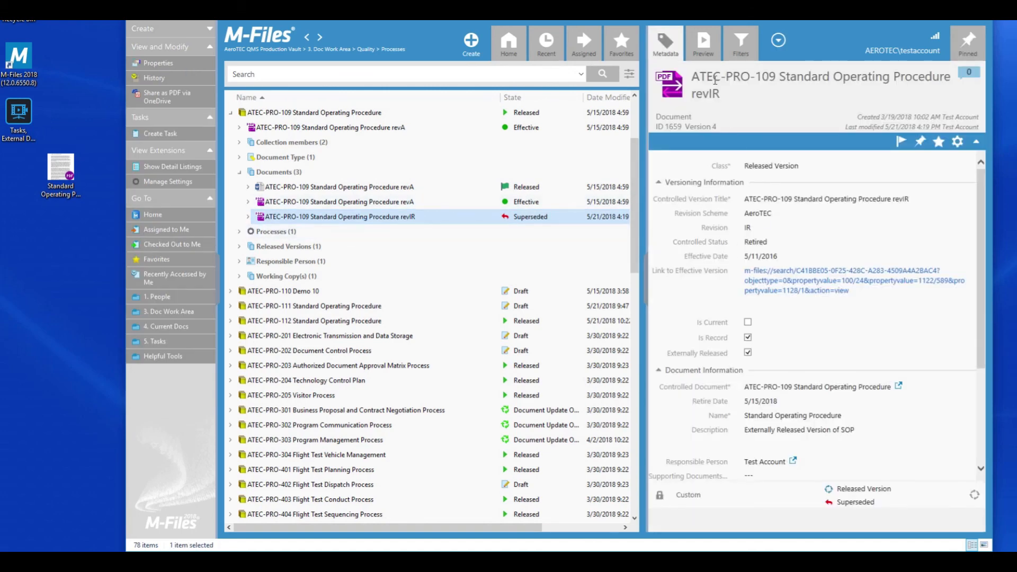
{"action": "left_click", "coordinate": [703, 42]}
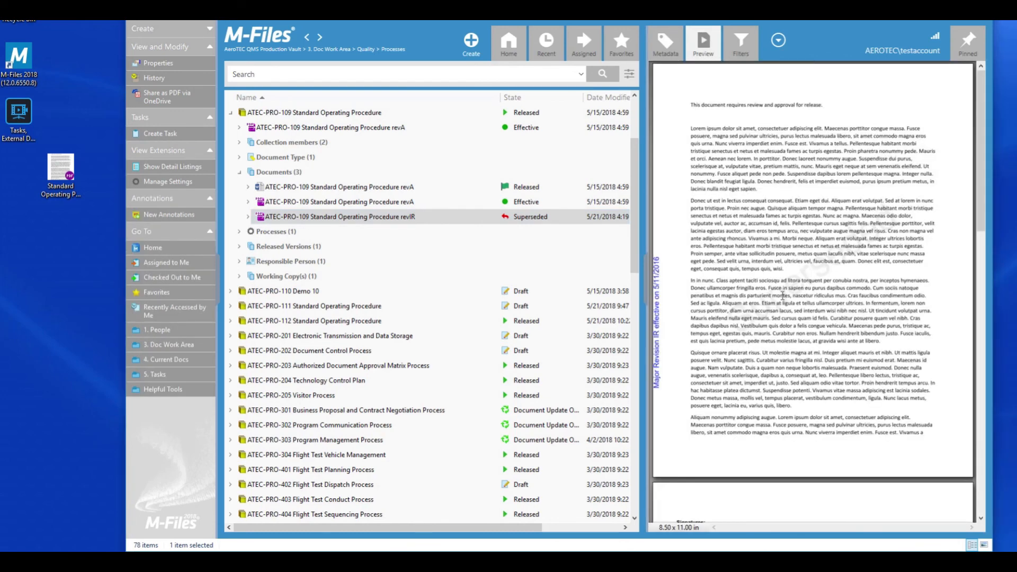
{"action": "left_click", "coordinate": [668, 50]}
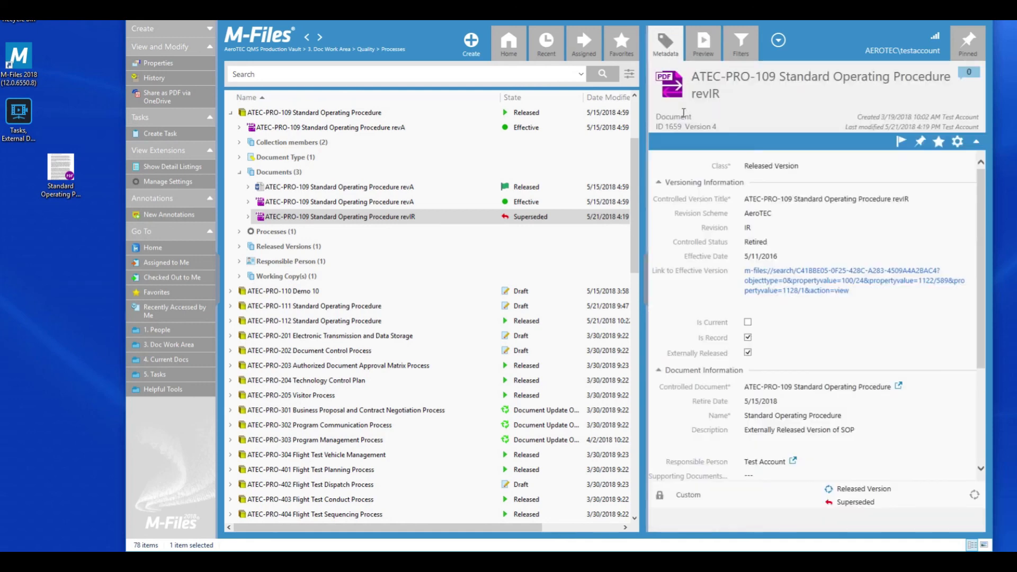